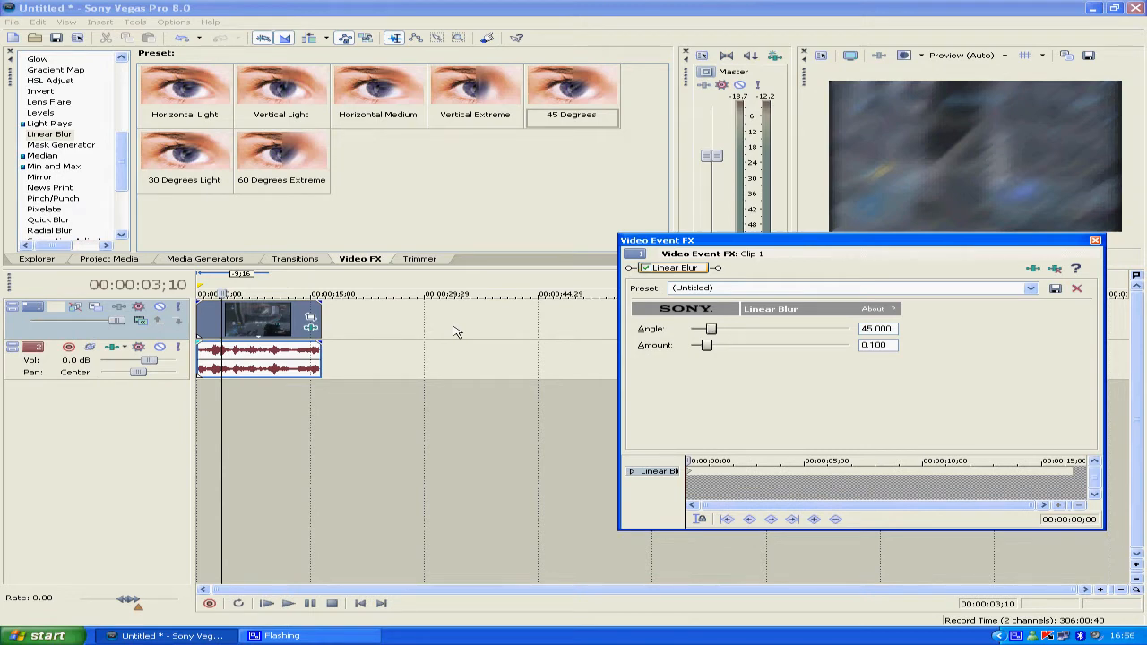
Remove the Linear Blur effect from the video clip and display the Mask Generator presets
right_click(685, 273)
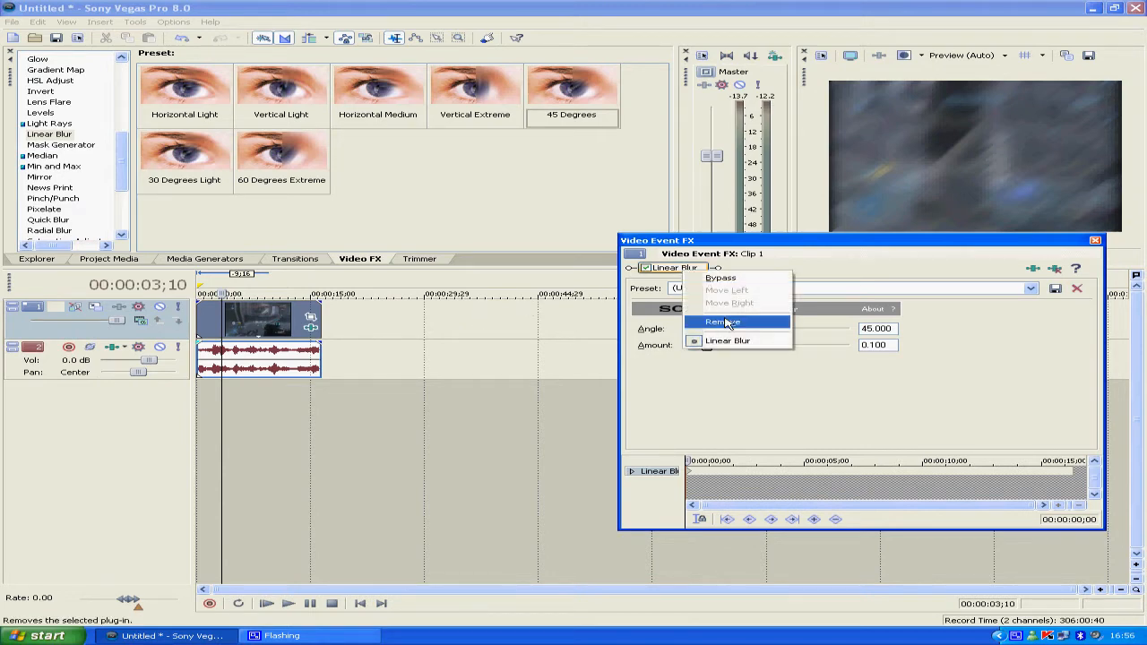
click(728, 328)
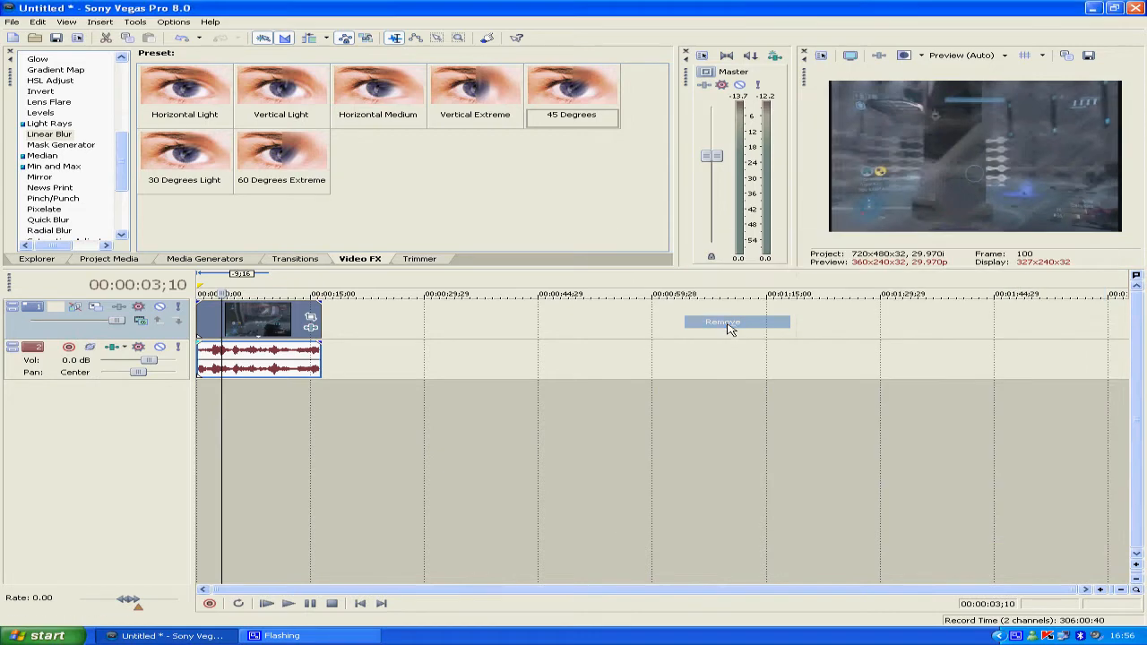
click(63, 145)
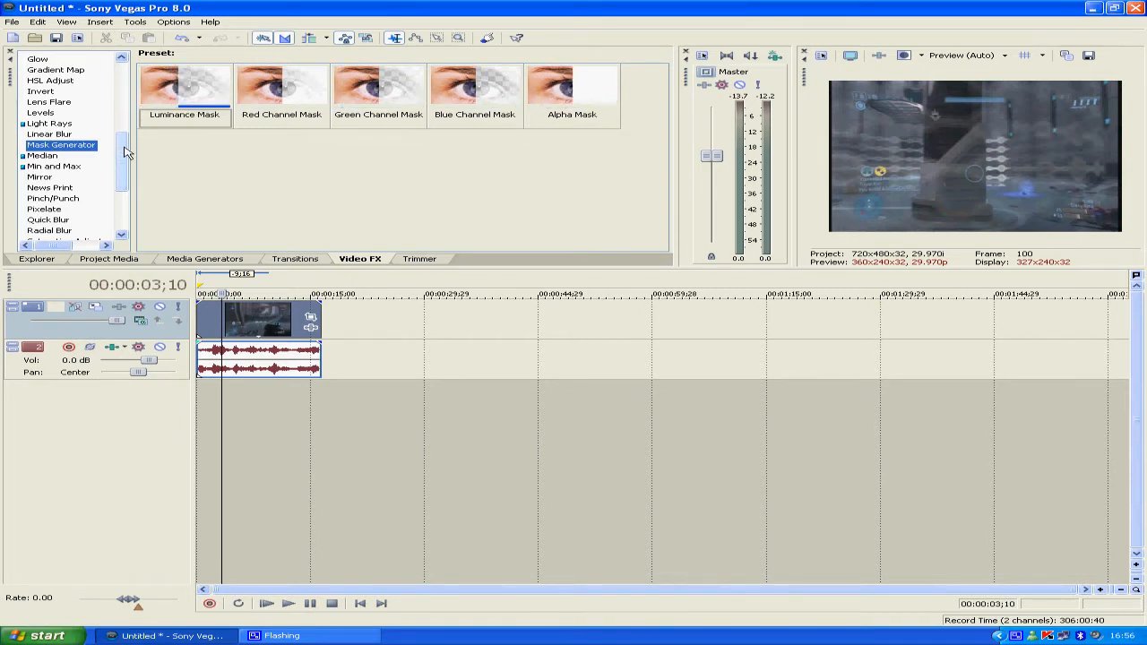
Apply the Median effect's 50 % preset to the video clip on the timeline
scroll(126, 162, down, 2)
scroll(126, 161, down, 2)
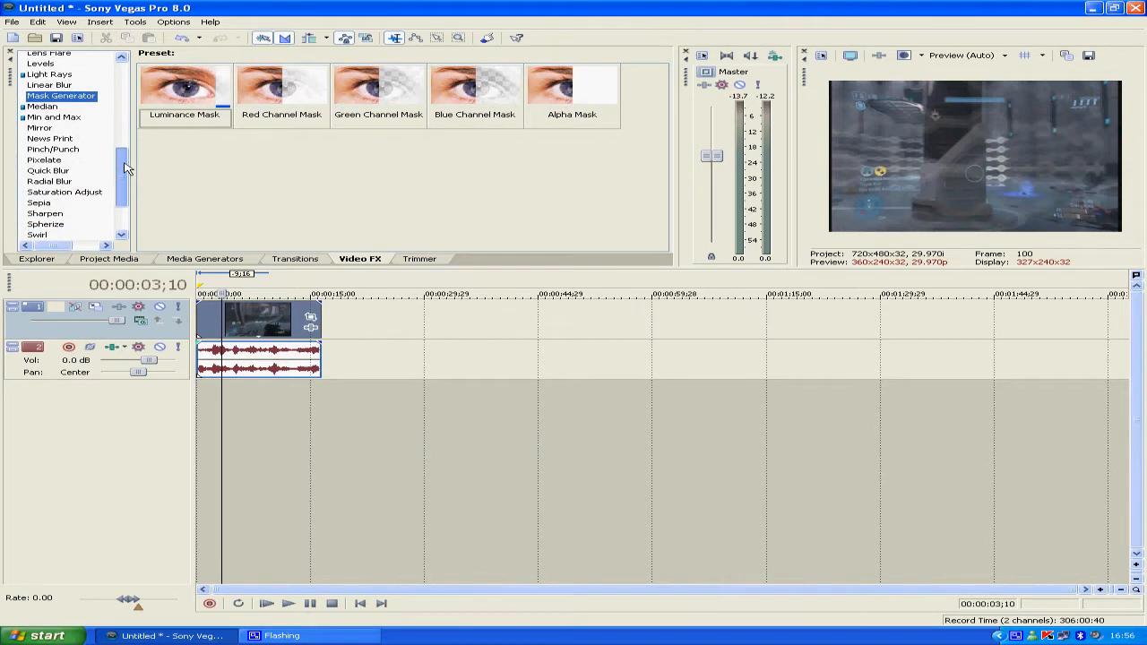
click(42, 108)
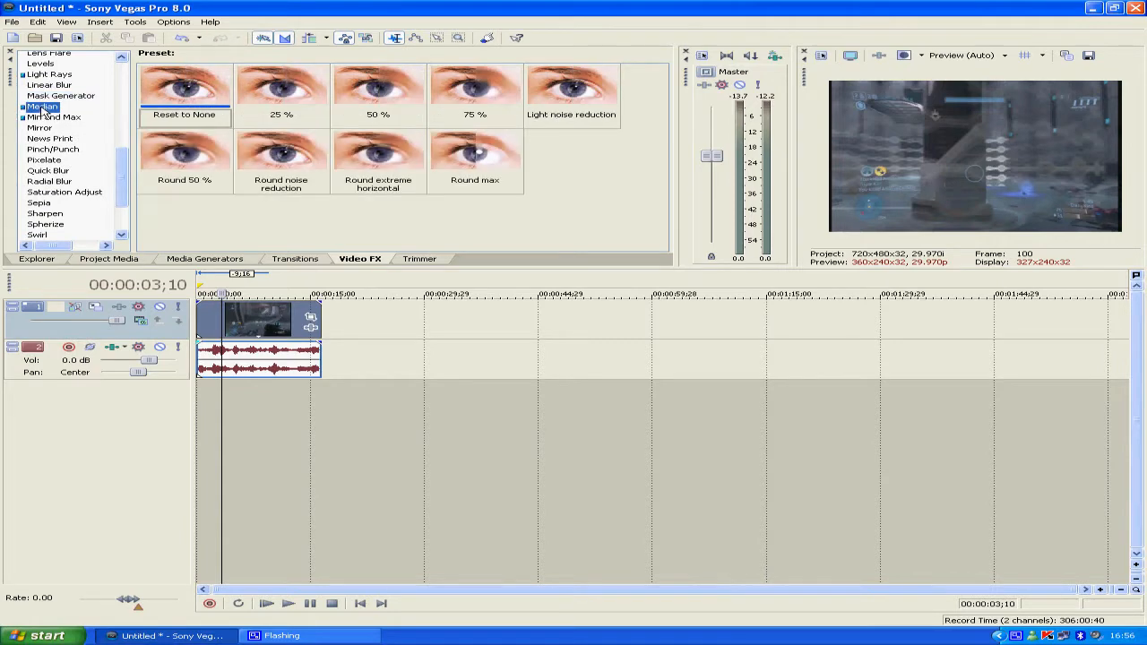
click(365, 86)
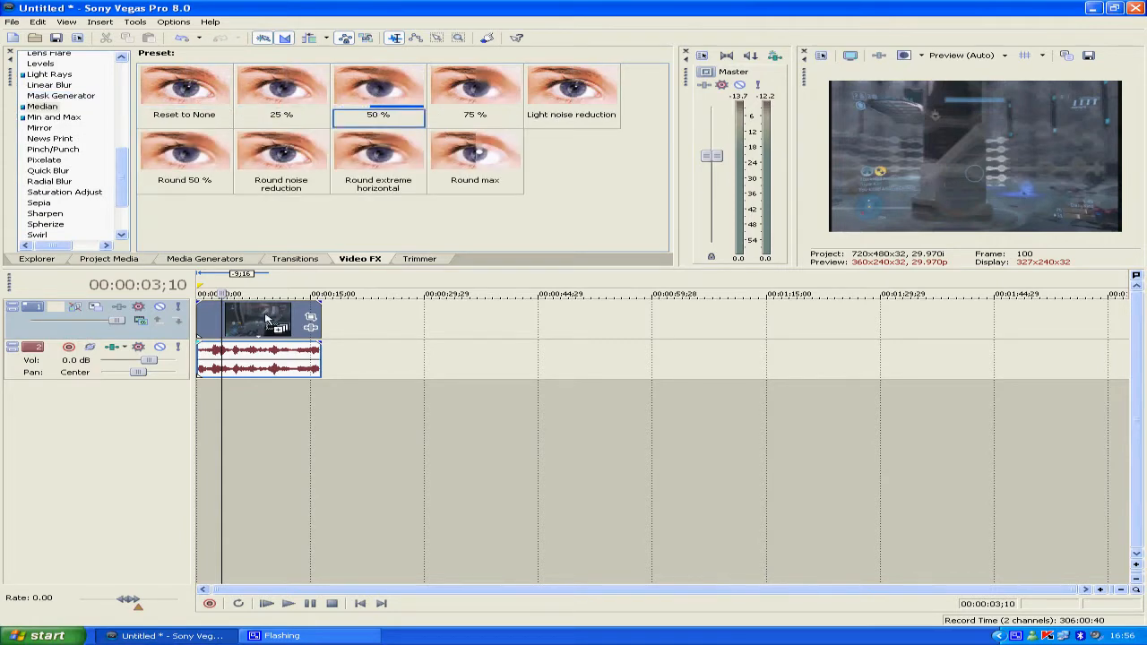
drag(266, 318, 266, 318)
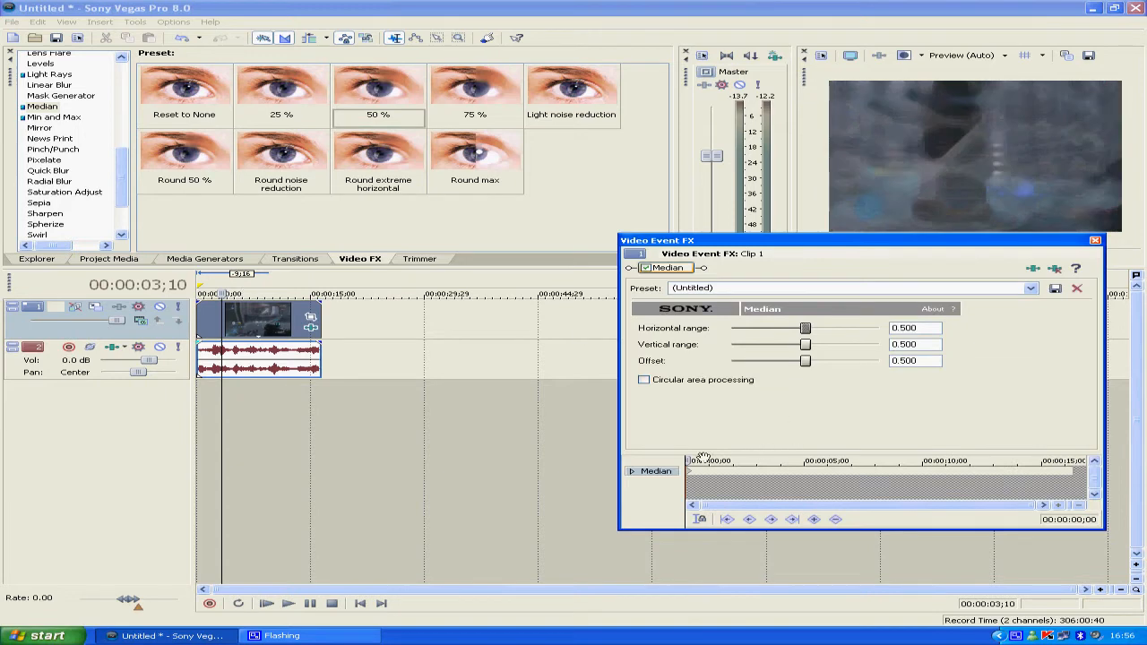
Keyframe the Median horizontal and vertical ranges to 0.000 at 00:00:00;29 and preview the clip from its start
mouse_move(687, 461)
mouse_down()
mouse_move(781, 461)
mouse_move(684, 457)
mouse_move(709, 461)
mouse_up()
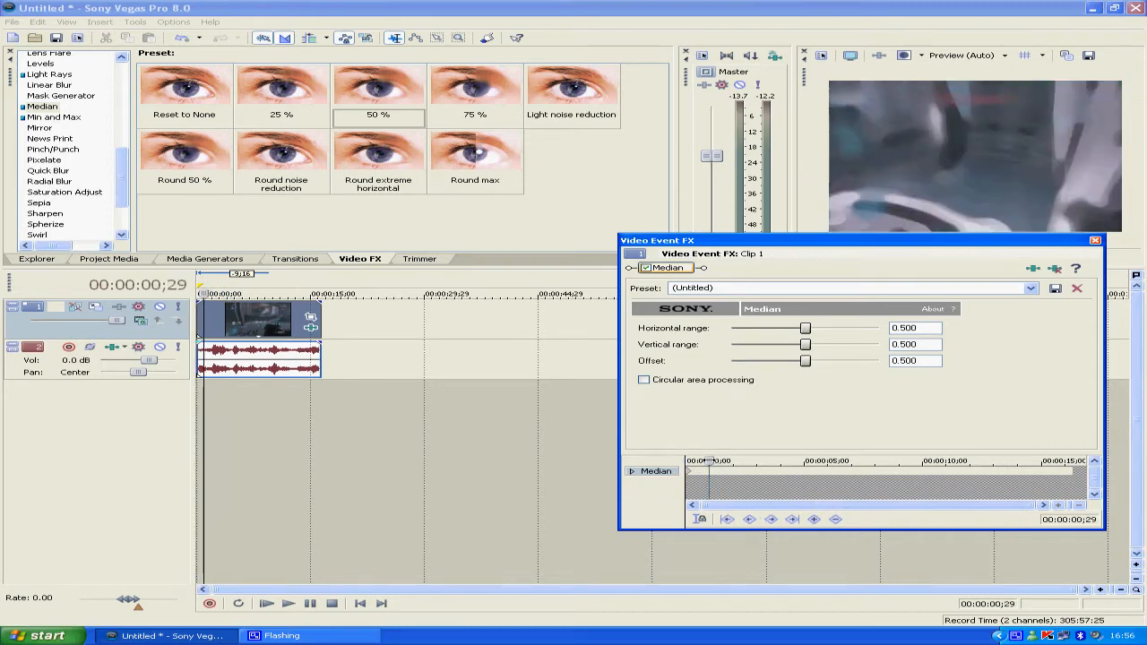
drag(811, 348, 713, 332)
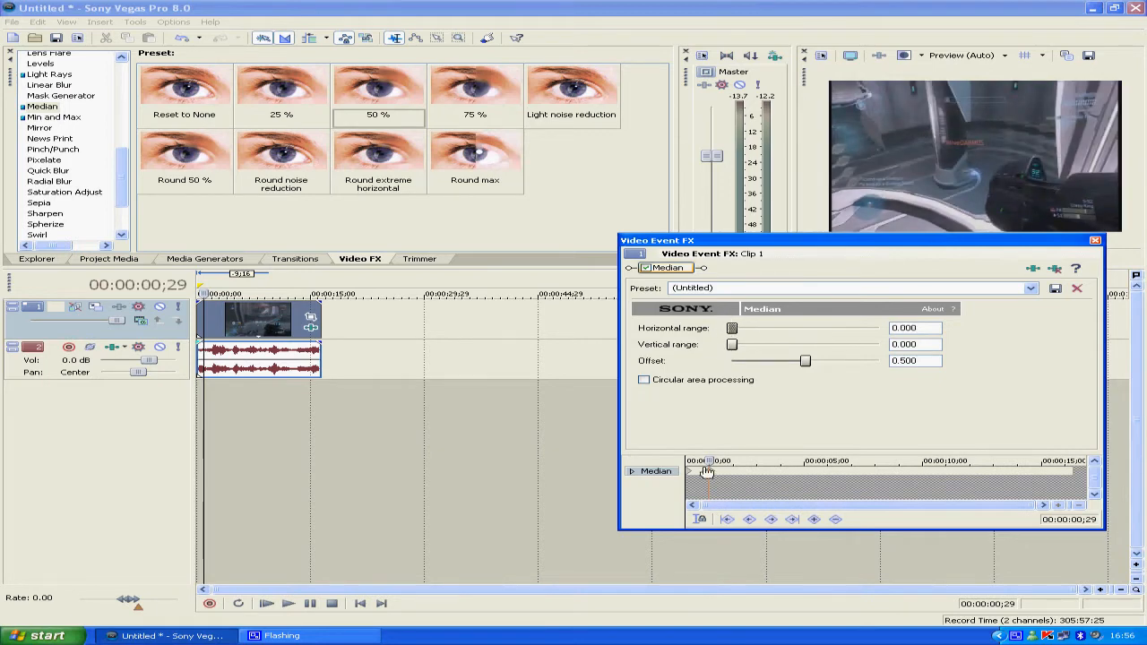
drag(709, 461, 688, 462)
click(1095, 240)
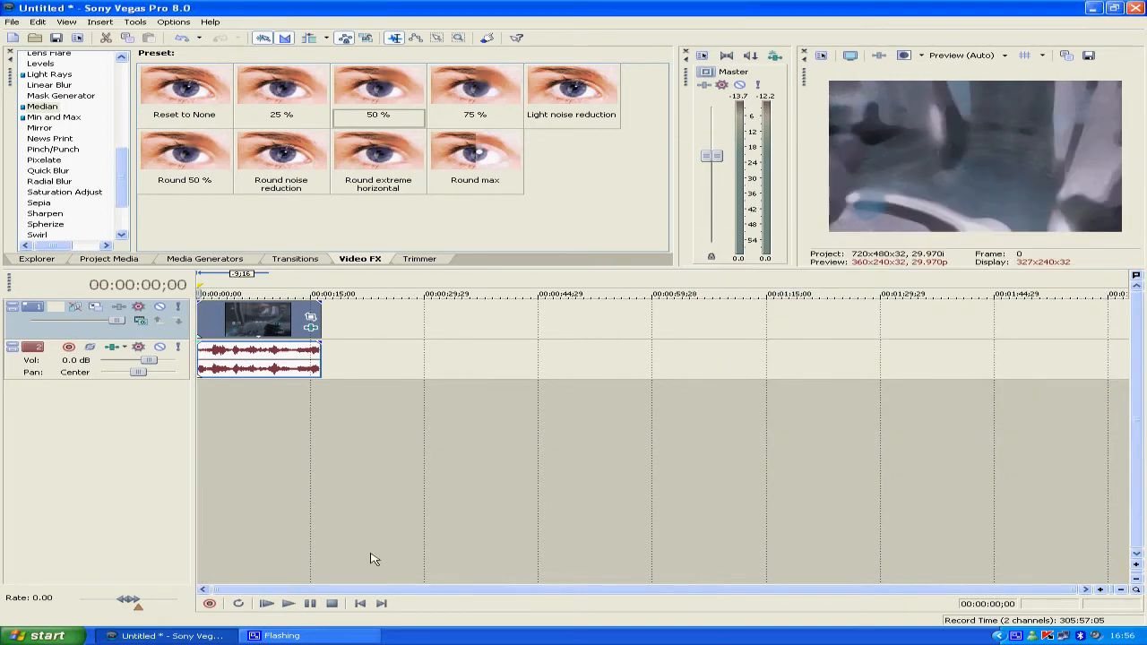
click(285, 605)
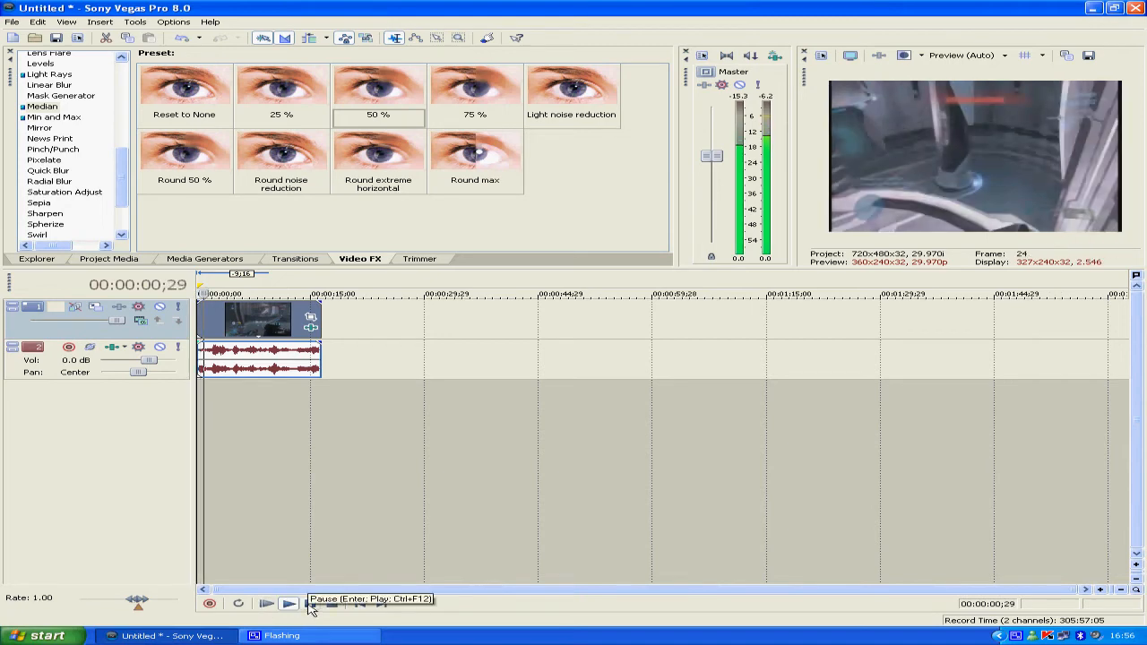
click(311, 605)
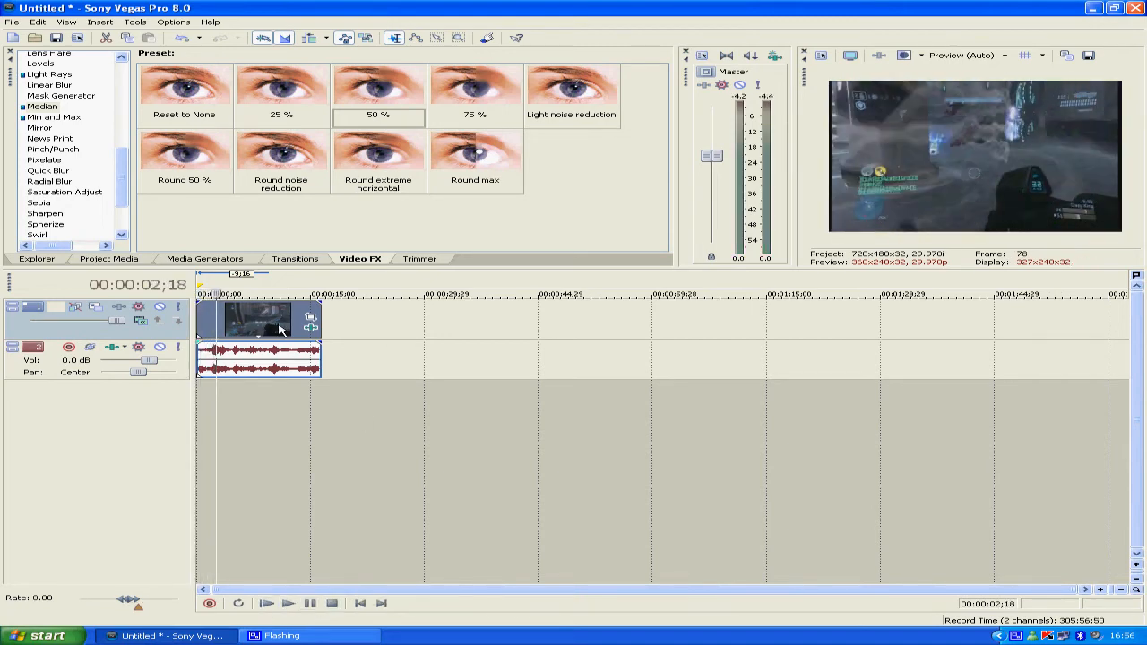
Reopen the clip's video event effects and remove the Median effect
right_click(280, 328)
click(339, 417)
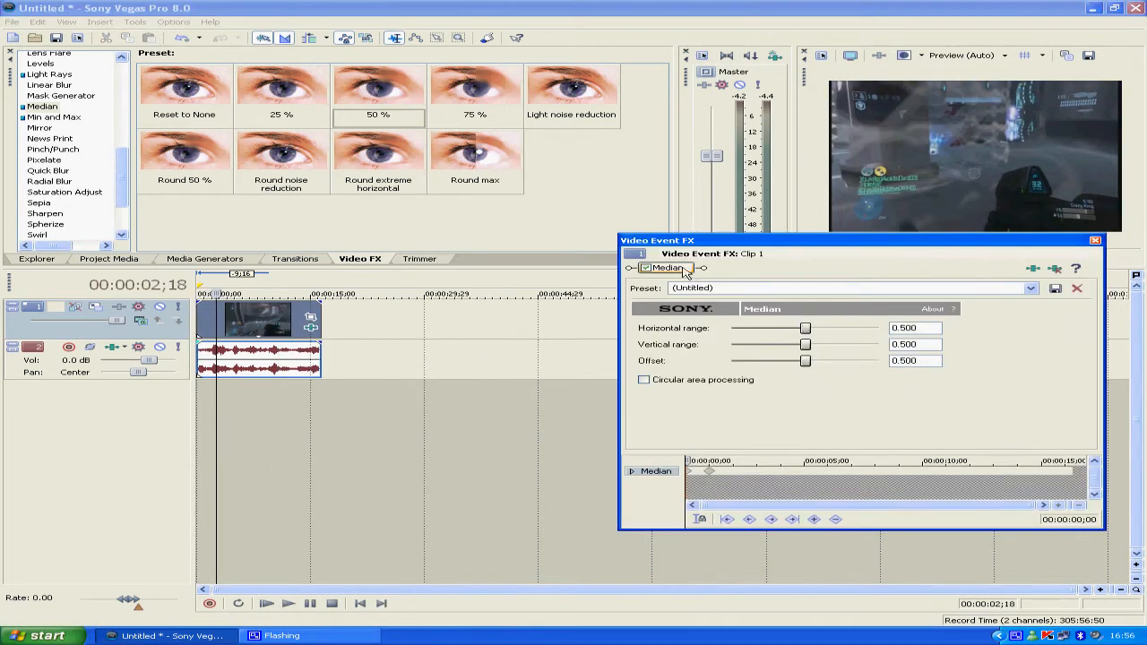
right_click(680, 273)
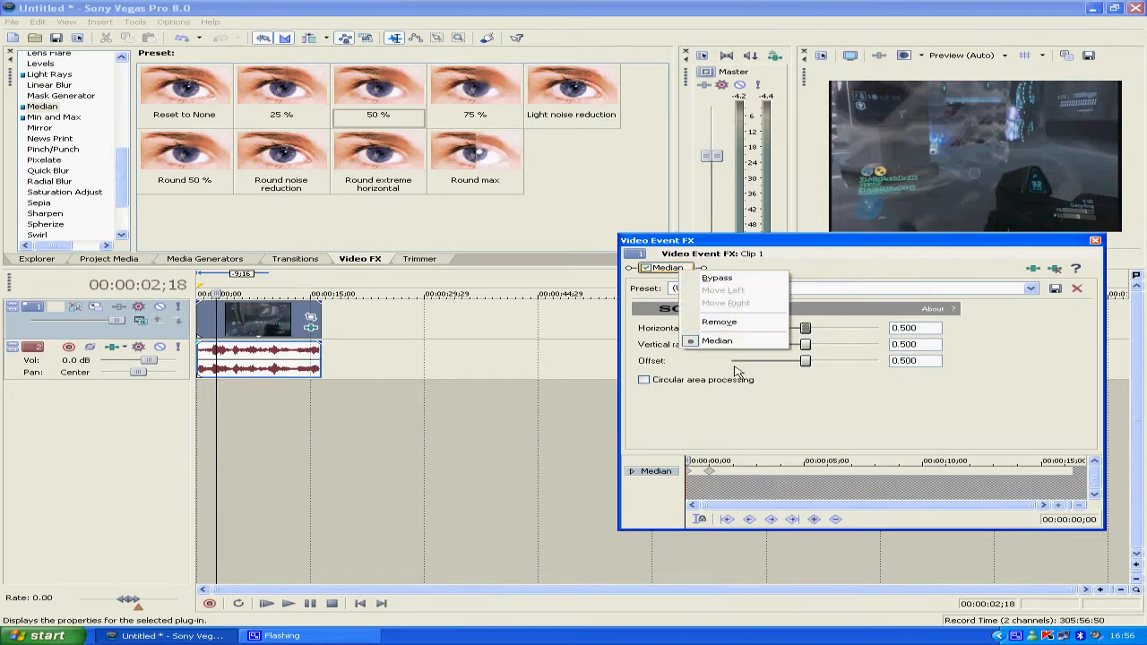
click(728, 328)
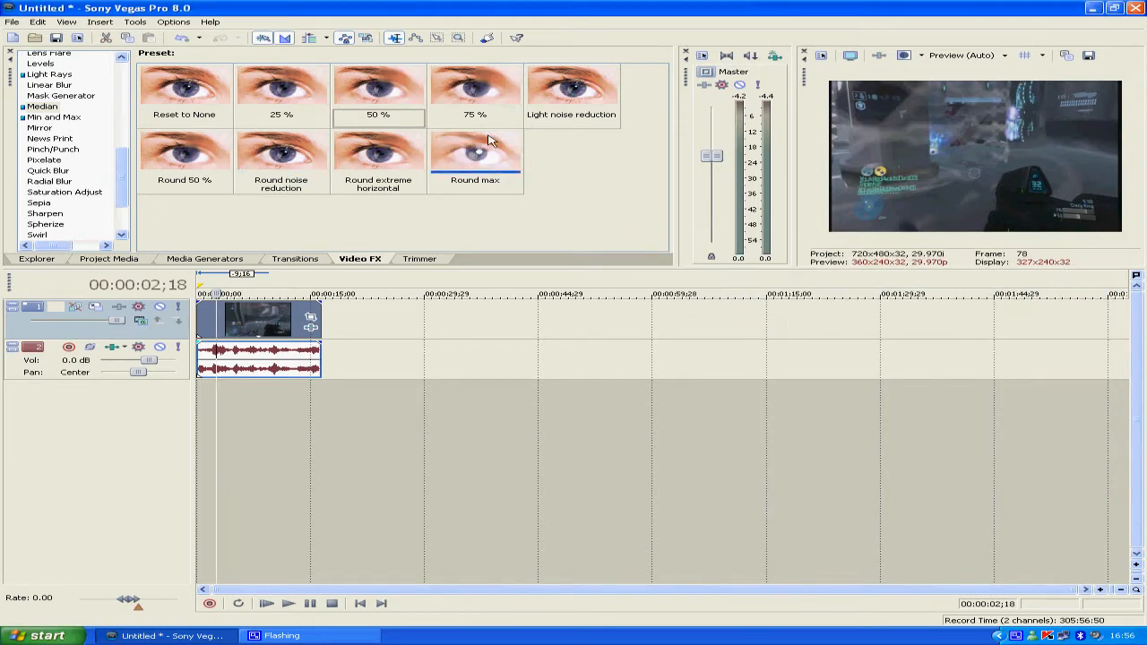
Apply the Min and Max effect's Min 50 % preset to the clip and keyframe its ranges at 00:00:01;29 to 0.041 horizontal and 0.056 vertical
click(64, 120)
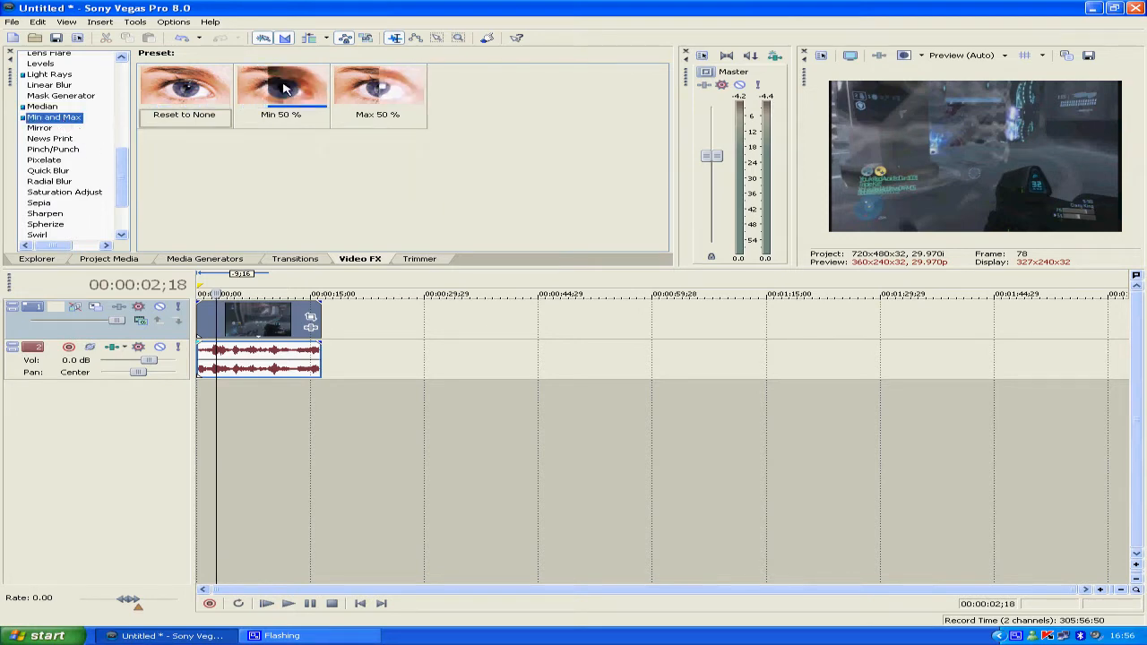
drag(285, 88, 269, 315)
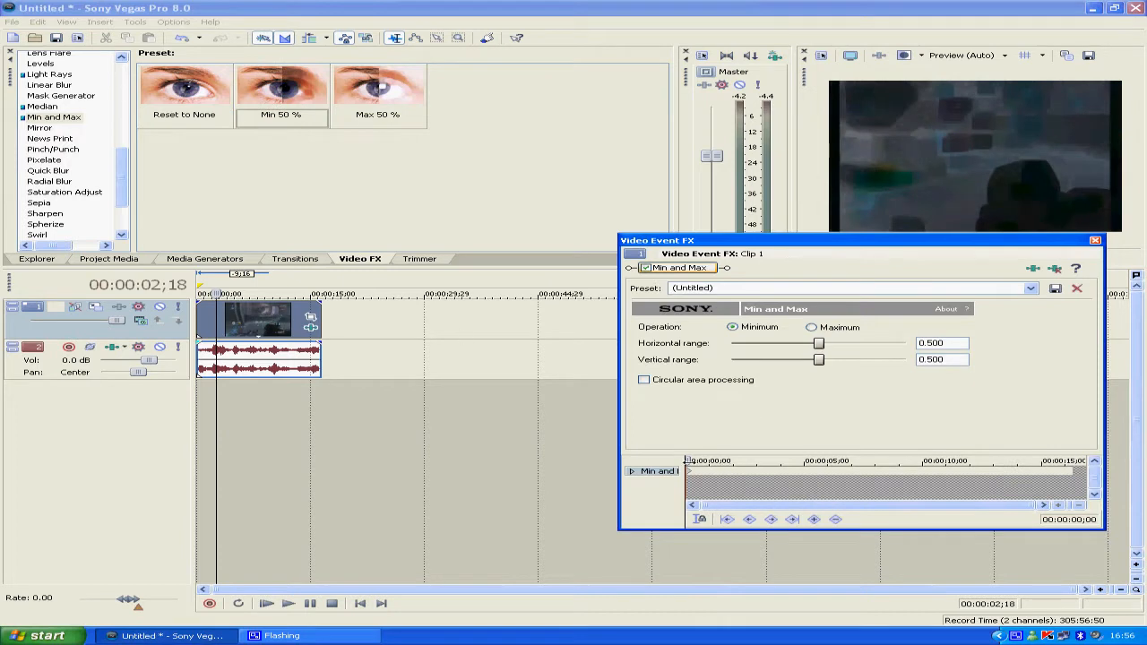
drag(689, 461, 732, 461)
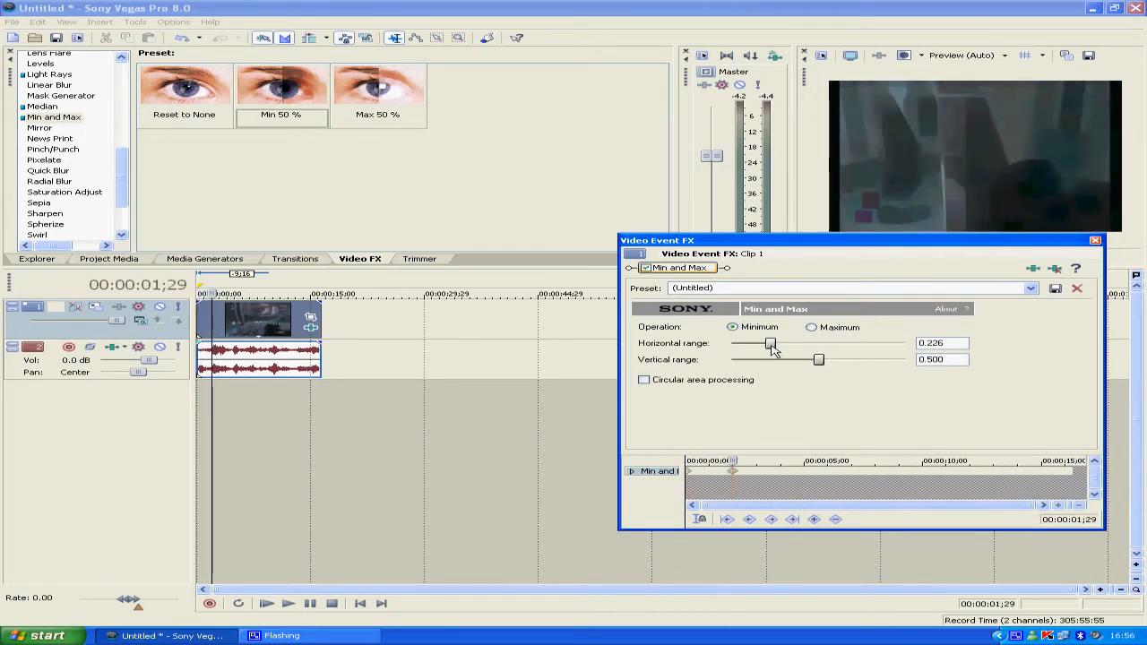
drag(772, 347, 742, 364)
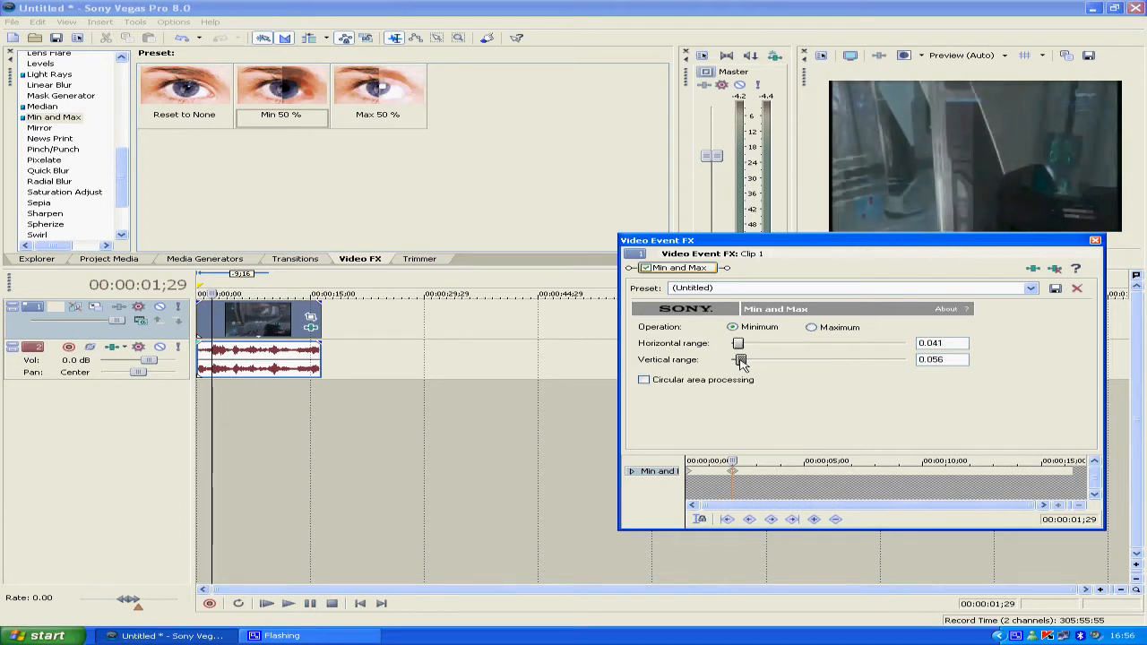
key(space)
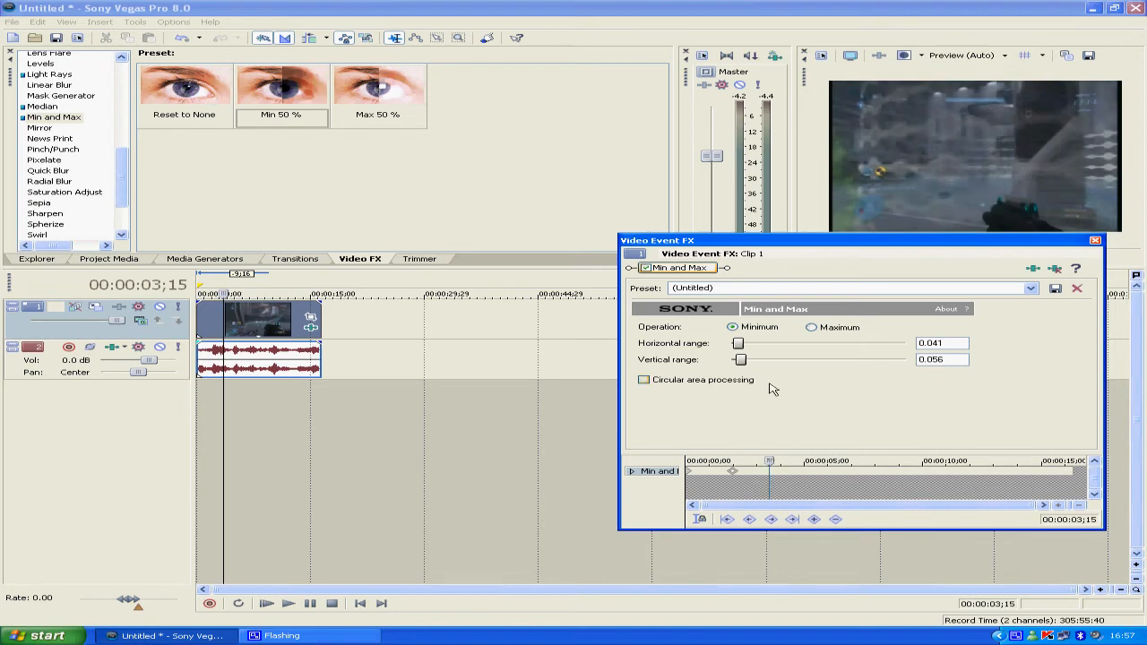
Replace the clip's Min and Max effect with the Mirror effect's Reflect To Upper Left preset
right_click(697, 274)
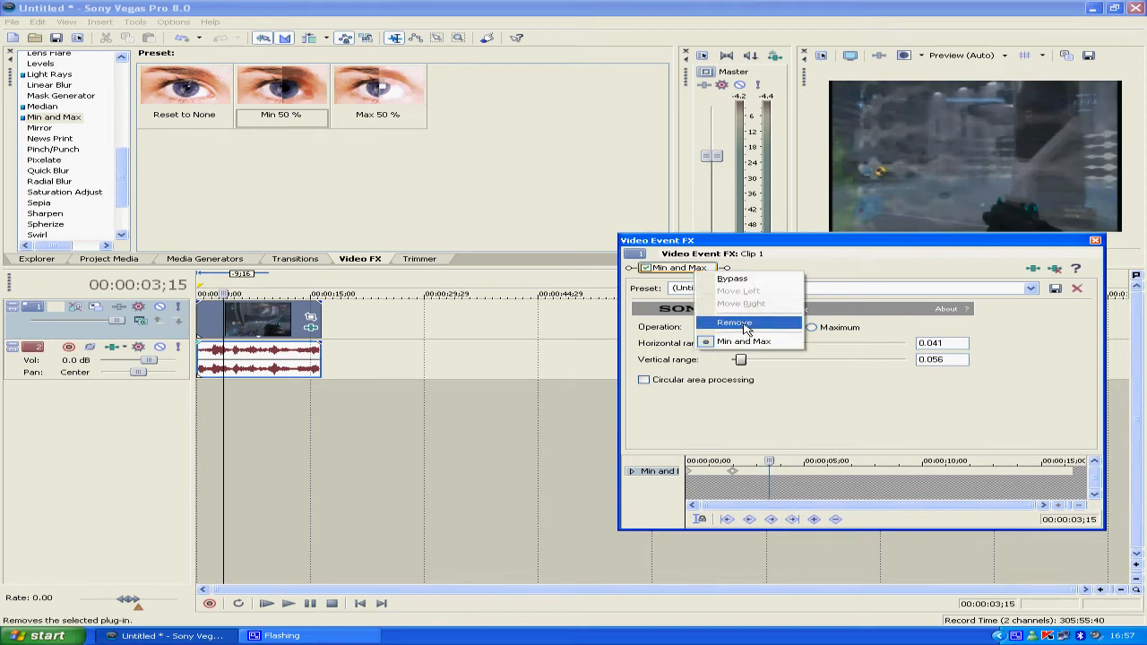
click(740, 325)
click(39, 131)
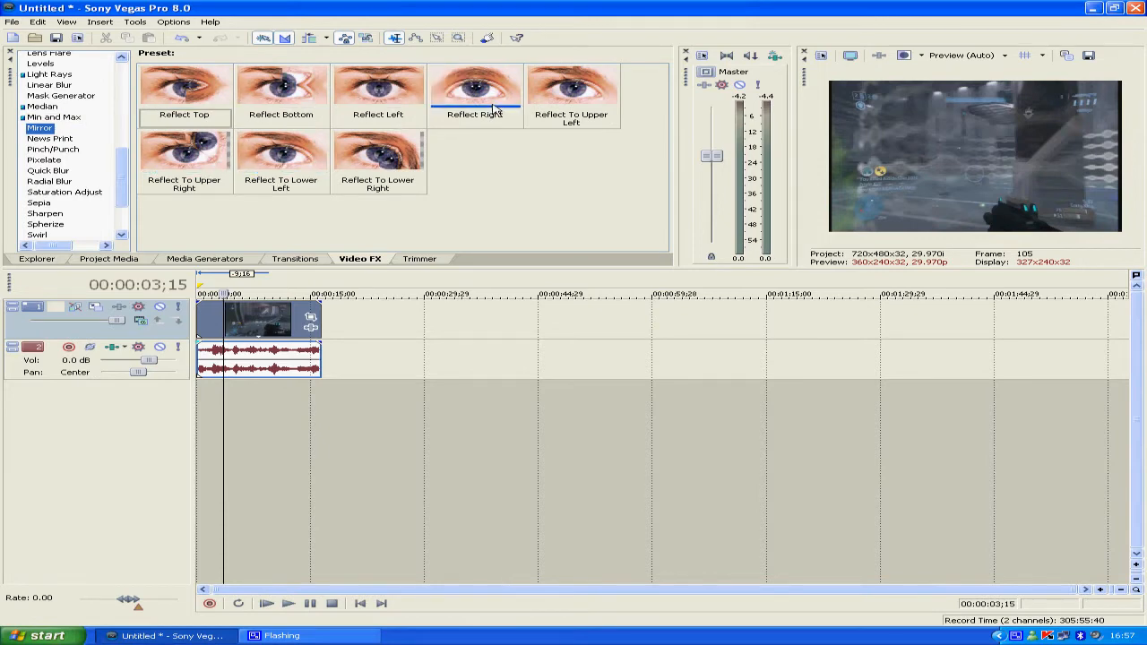
drag(574, 98, 257, 320)
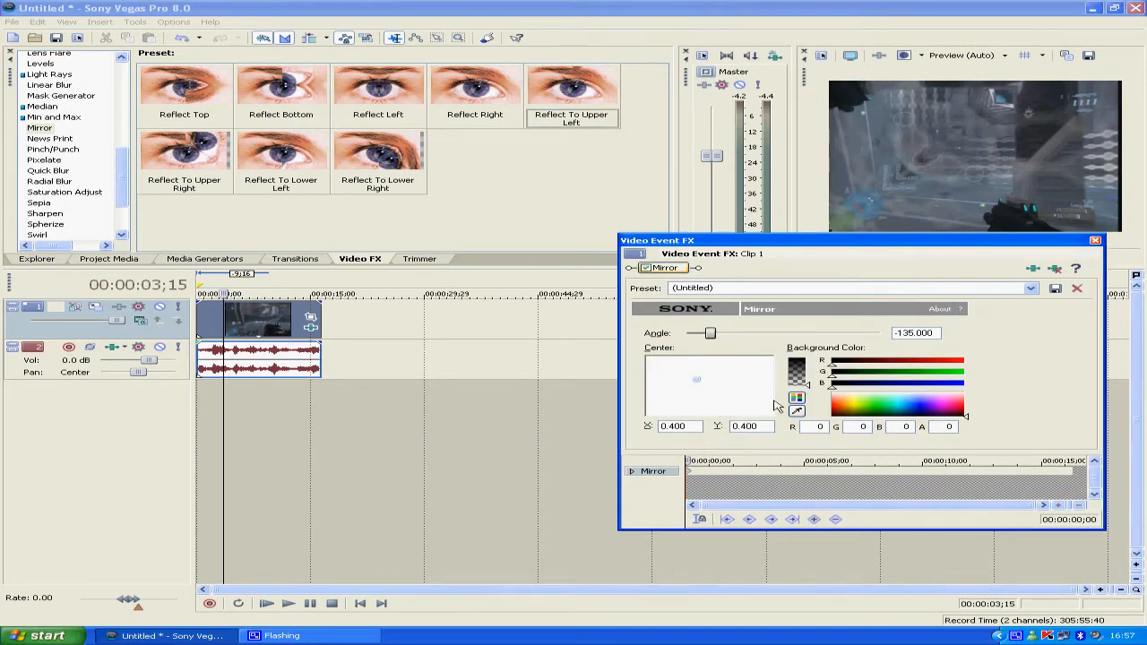
Change the Mirror angle to about -76 and remove the Mirror effect from the clip
drag(709, 336, 751, 337)
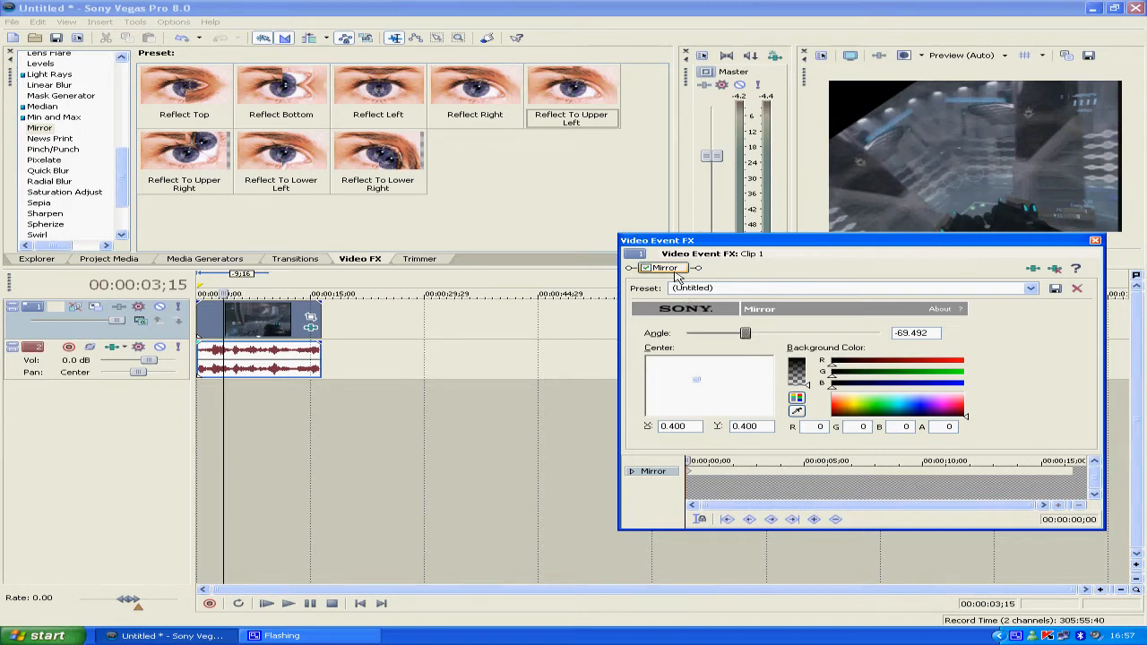
drag(744, 335, 742, 336)
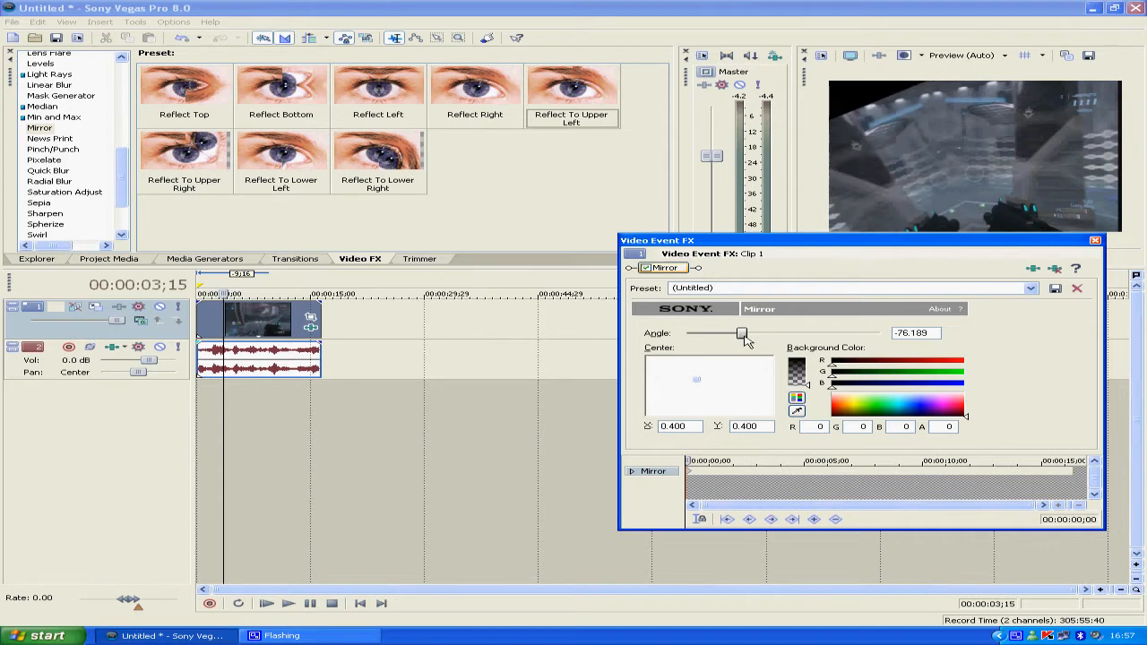
right_click(664, 271)
click(704, 327)
Apply the News Print effect's Newspaper preset to the video clip
click(49, 141)
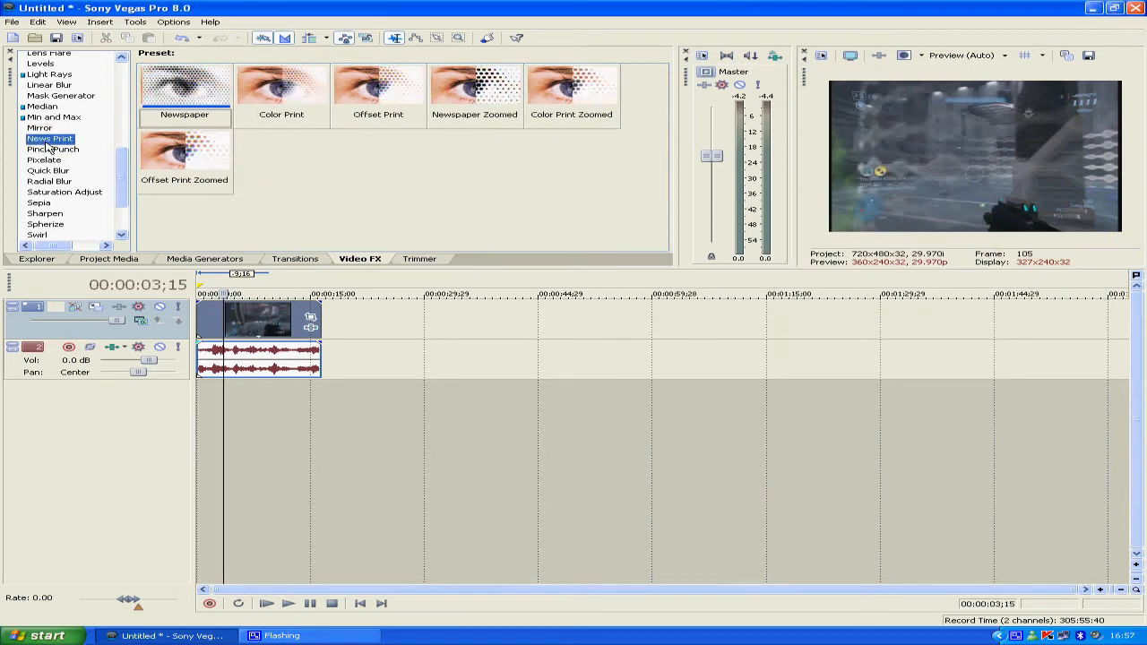
mouse_move(121, 174)
mouse_down()
mouse_move(121, 126)
mouse_move(120, 185)
mouse_up()
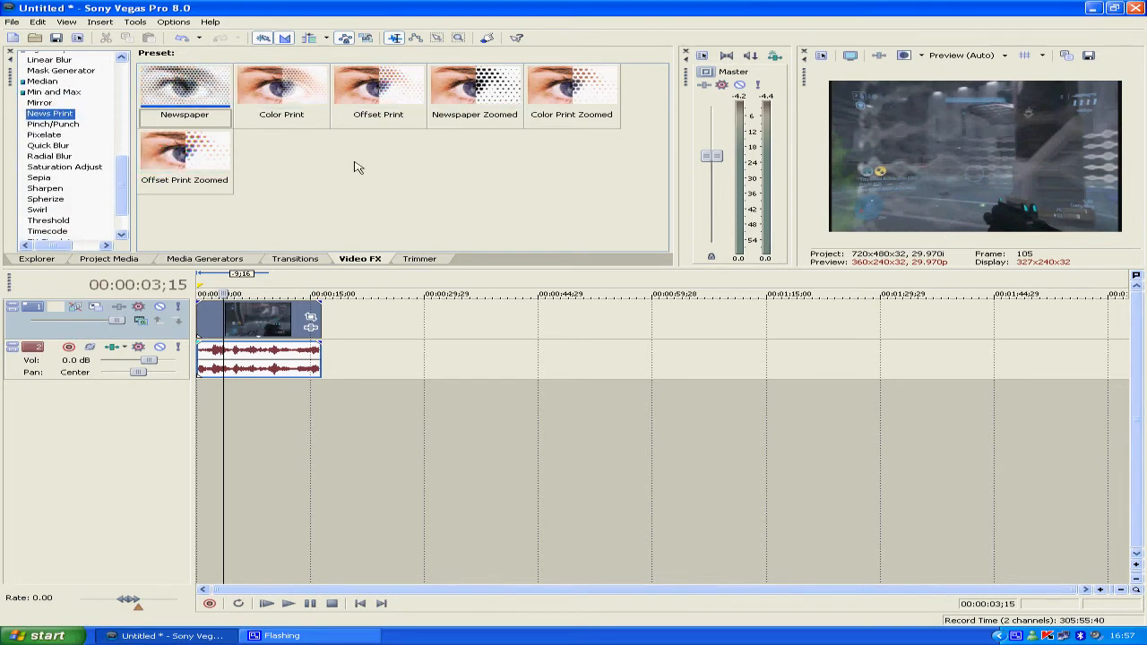
drag(212, 90, 266, 311)
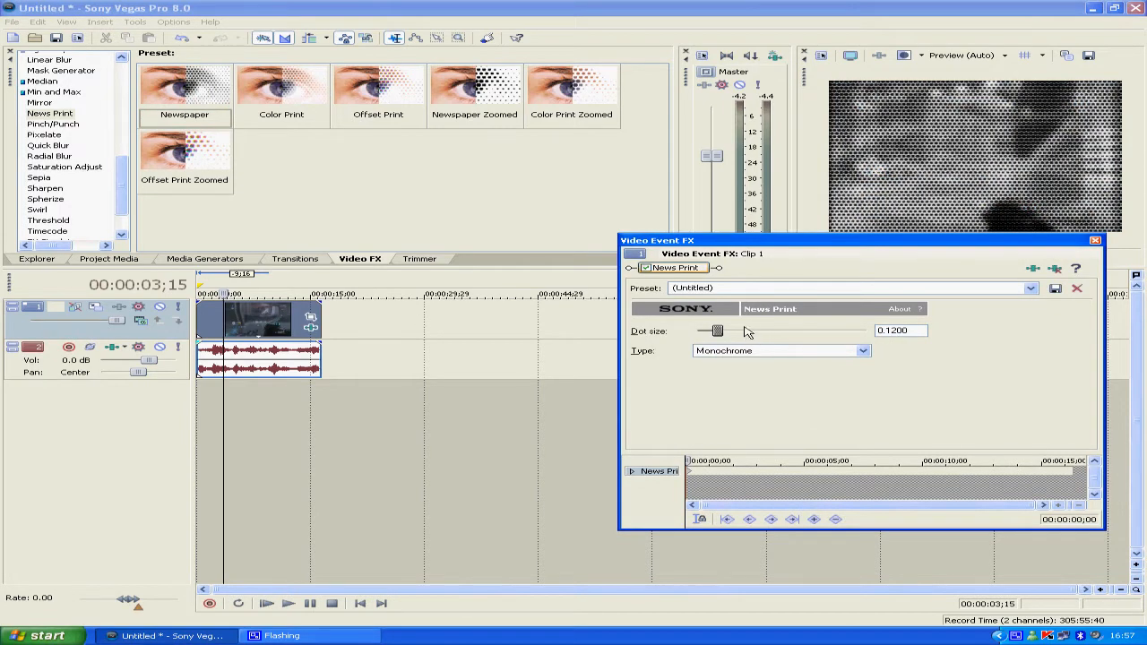
Keyframe the News Print dot size to 0.0000 at about one second and remove the effect from the clip
drag(688, 461, 706, 460)
drag(724, 333, 698, 330)
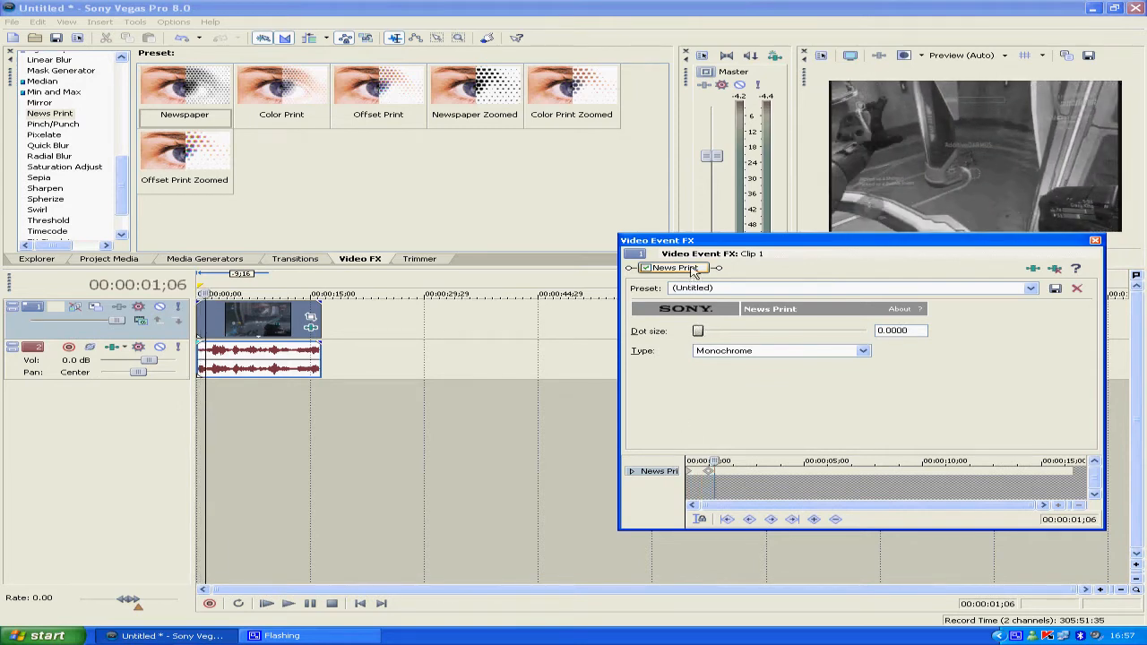
right_click(695, 271)
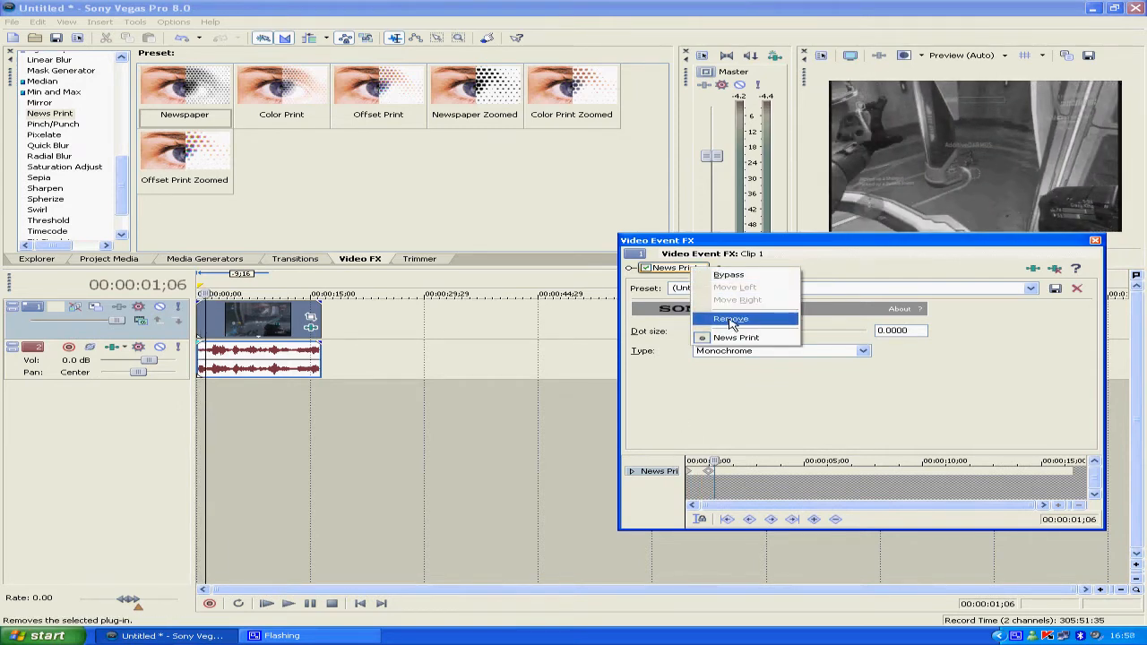
click(731, 320)
Apply the Pinch/Punch effect's Medium Punch preset to the clip and move its center to about X -0.12, Y 0.23
click(52, 124)
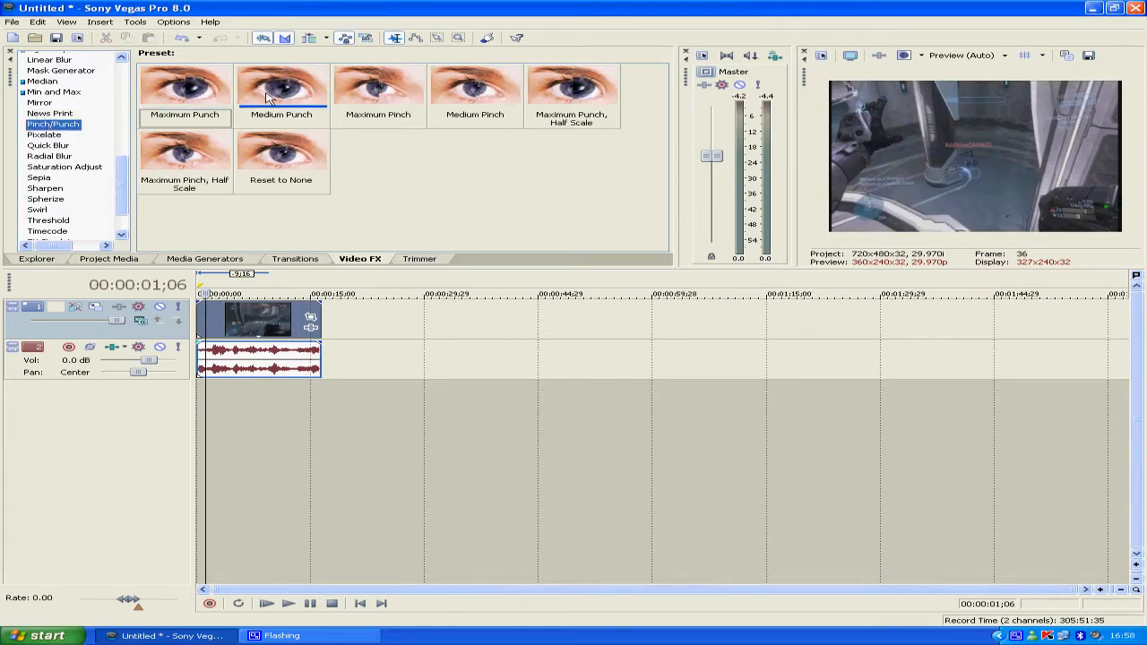
drag(275, 95, 268, 320)
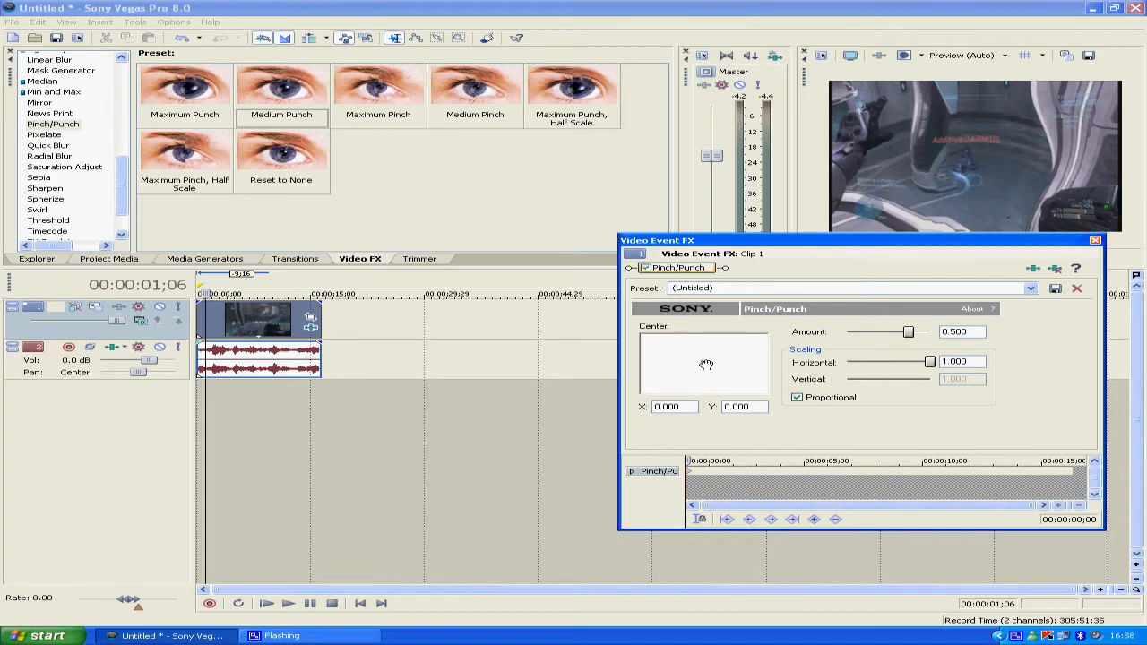
mouse_move(706, 364)
mouse_down()
mouse_move(691, 377)
mouse_move(687, 349)
mouse_move(694, 378)
mouse_move(722, 365)
mouse_move(688, 369)
mouse_up()
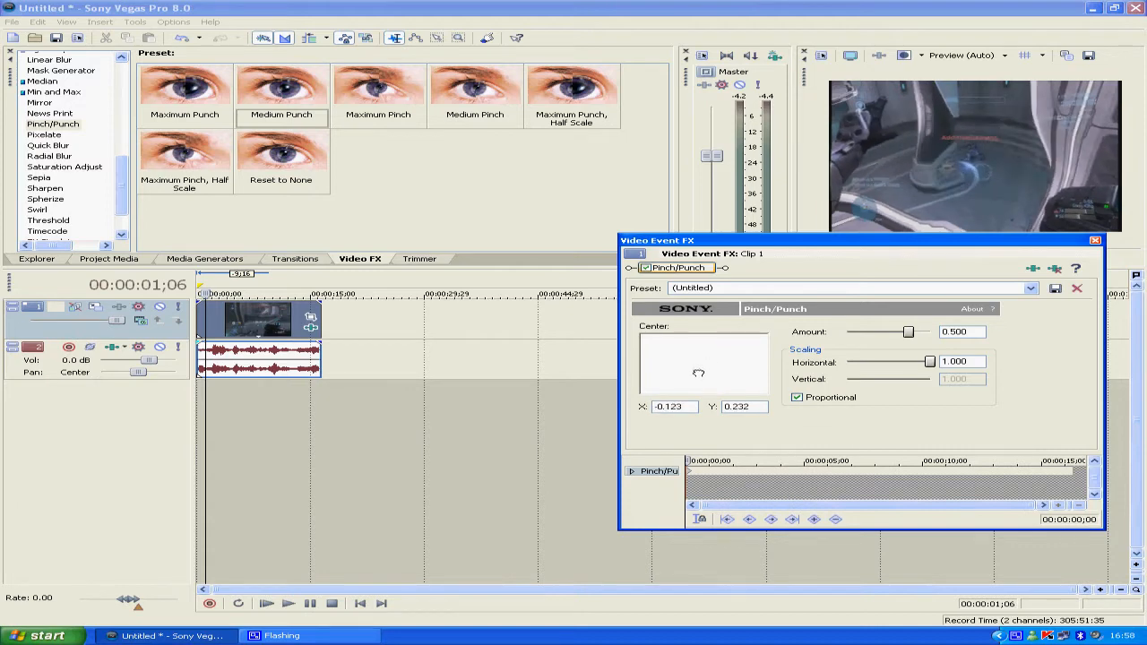
Keyframe the Pinch/Punch effect at 00:00:02;23 with its center at about X -0.356, Y 0.091 and an amount of about 0.109
drag(689, 461, 751, 460)
drag(687, 366, 683, 368)
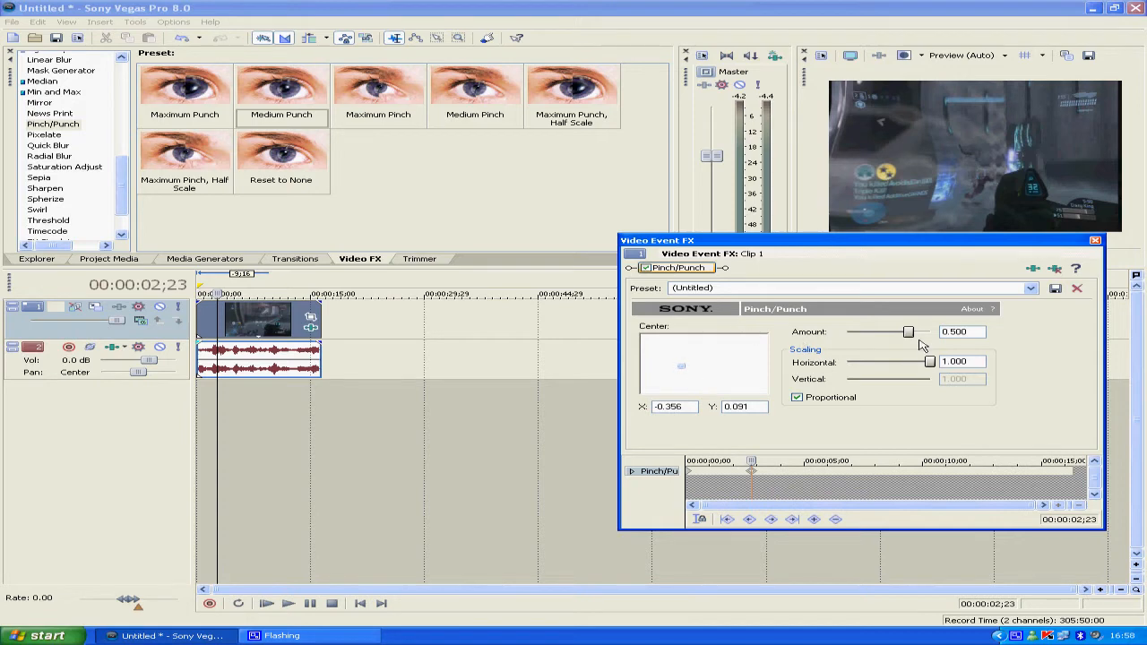
mouse_move(914, 336)
mouse_down()
mouse_move(850, 335)
mouse_move(898, 335)
mouse_up()
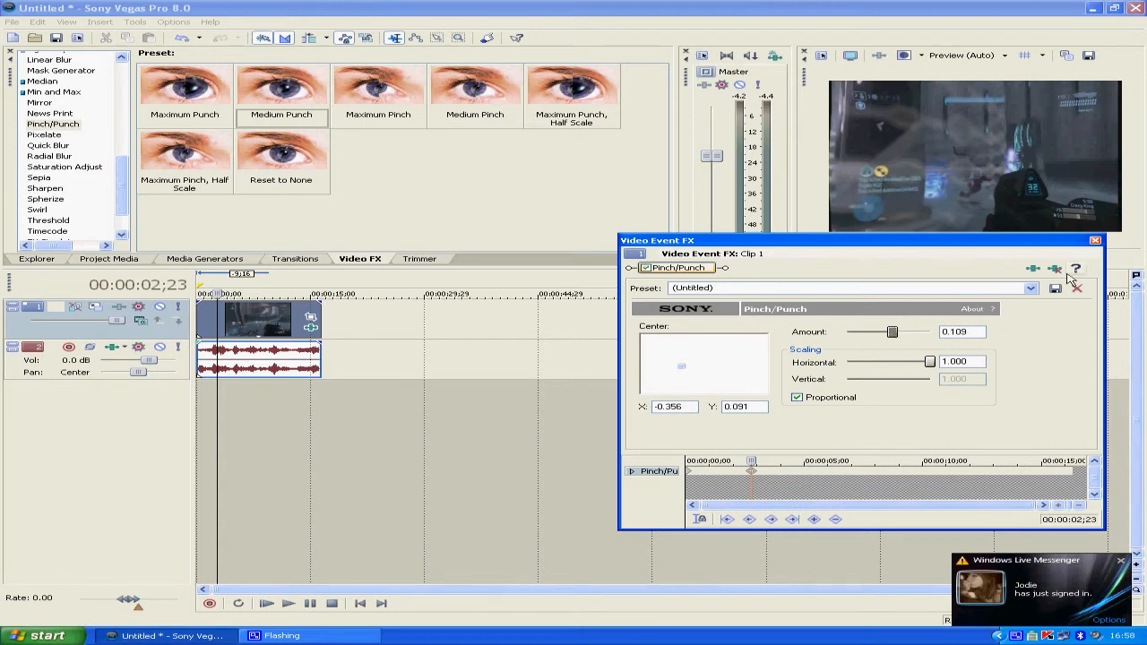
Apply the Pixelate effect's Small preset to the video clip and remove Pinch/Punch from its effect chain
click(1094, 242)
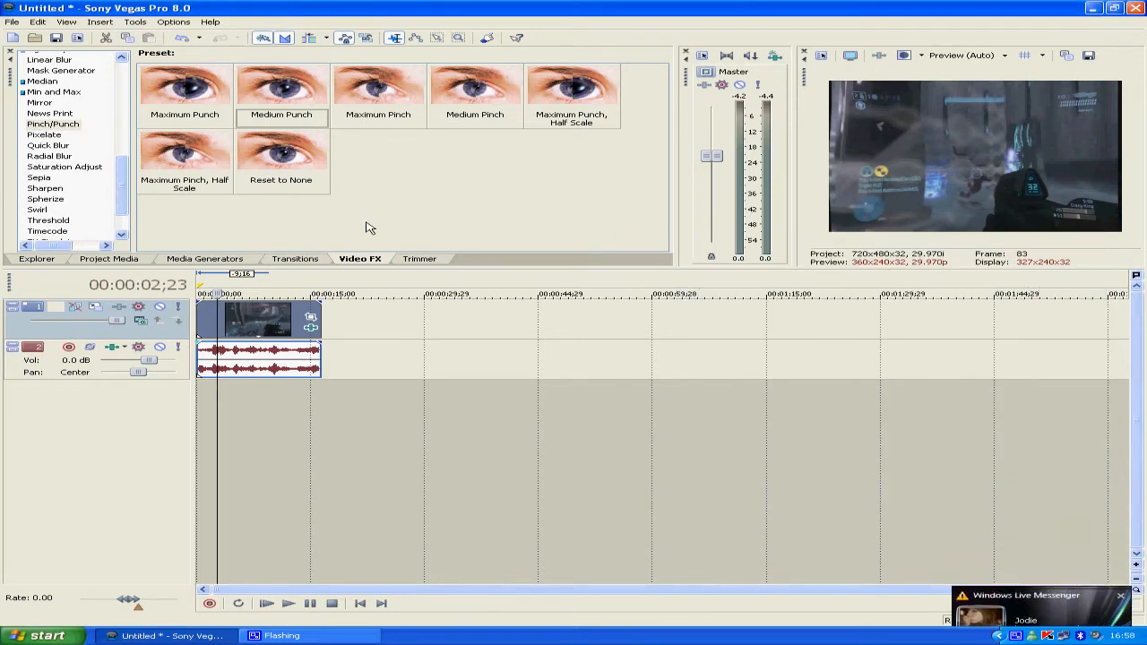
click(44, 134)
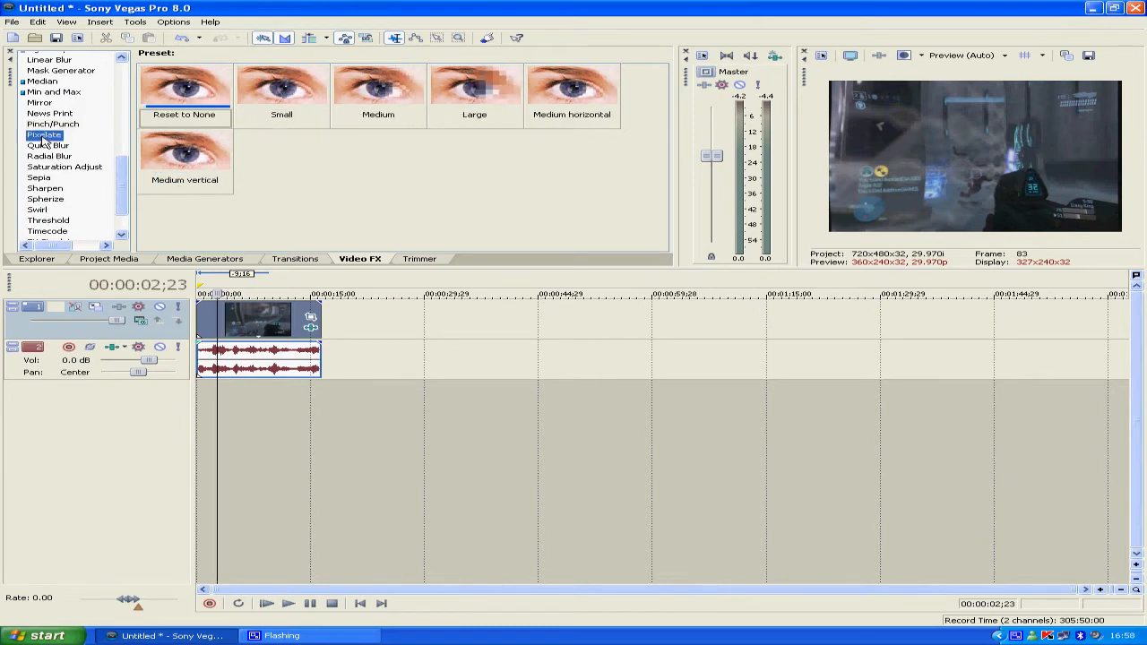
drag(303, 110, 281, 323)
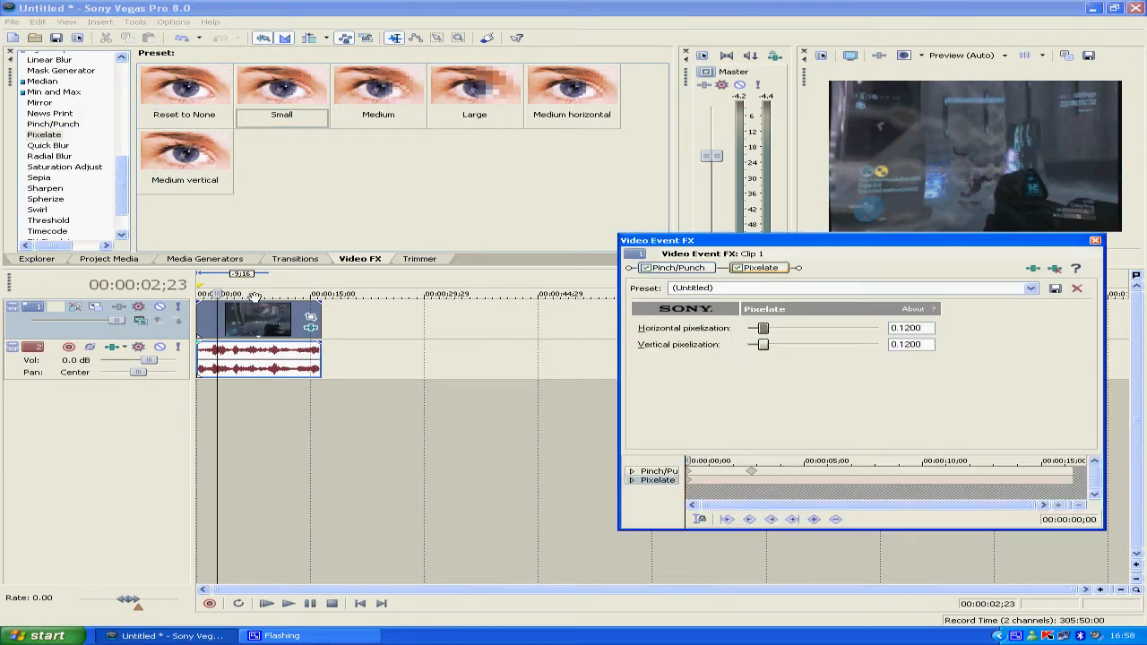
right_click(679, 271)
click(722, 324)
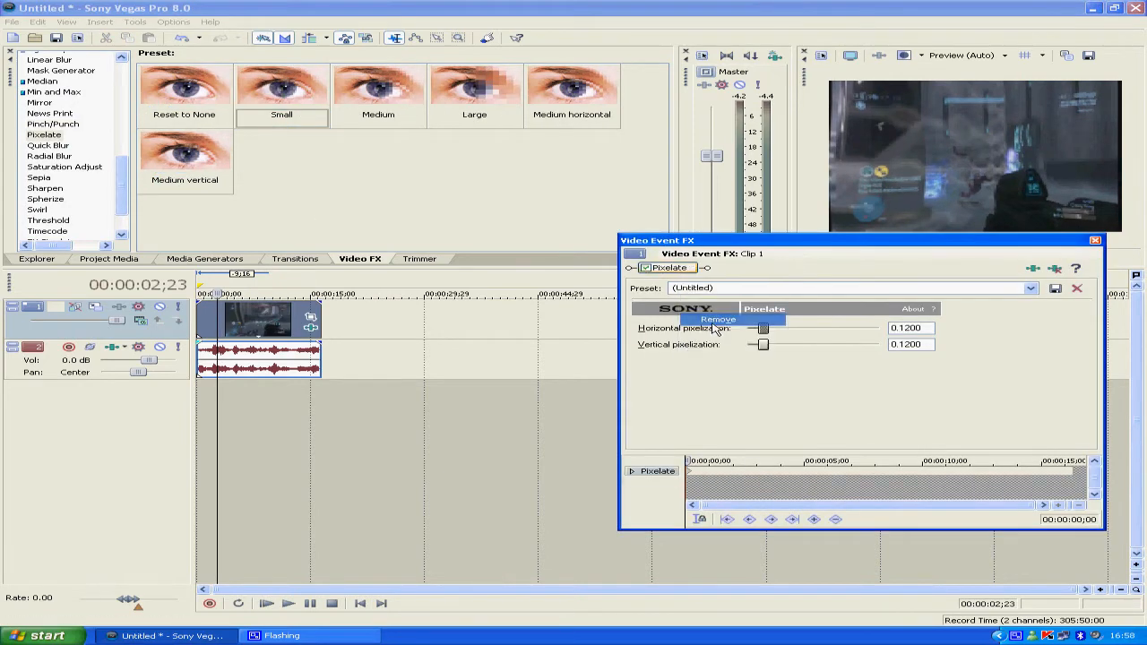
Raise the Pixelate effect's horizontal pixelization to about 0.9794 and remove the effect from the clip
drag(769, 334, 881, 334)
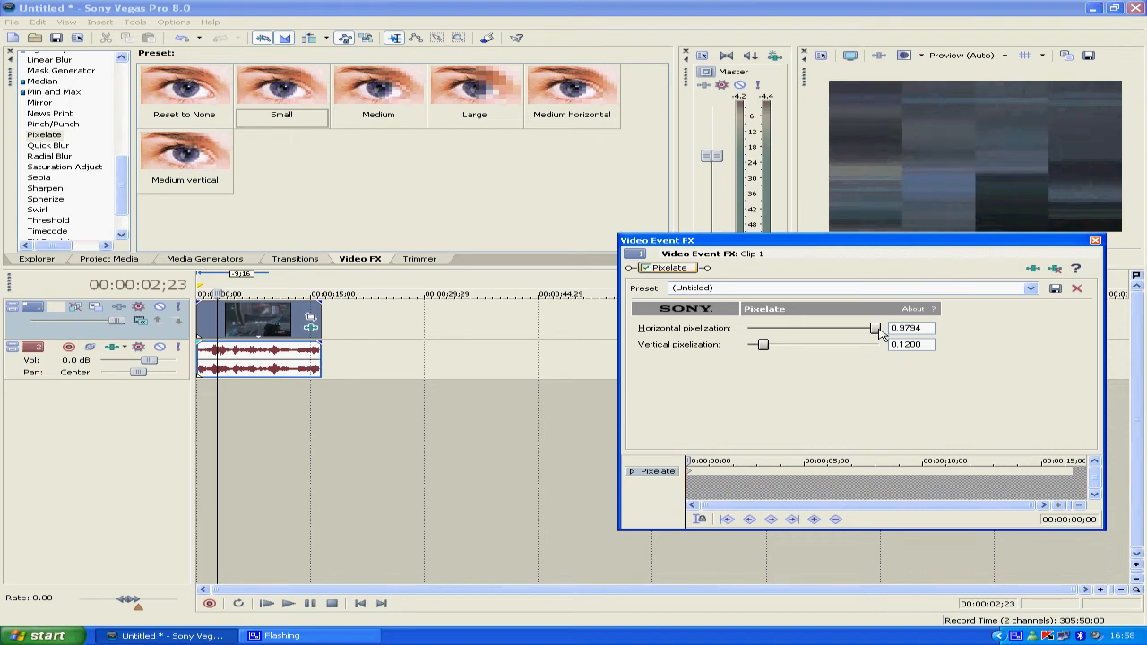
right_click(678, 275)
click(707, 324)
click(294, 258)
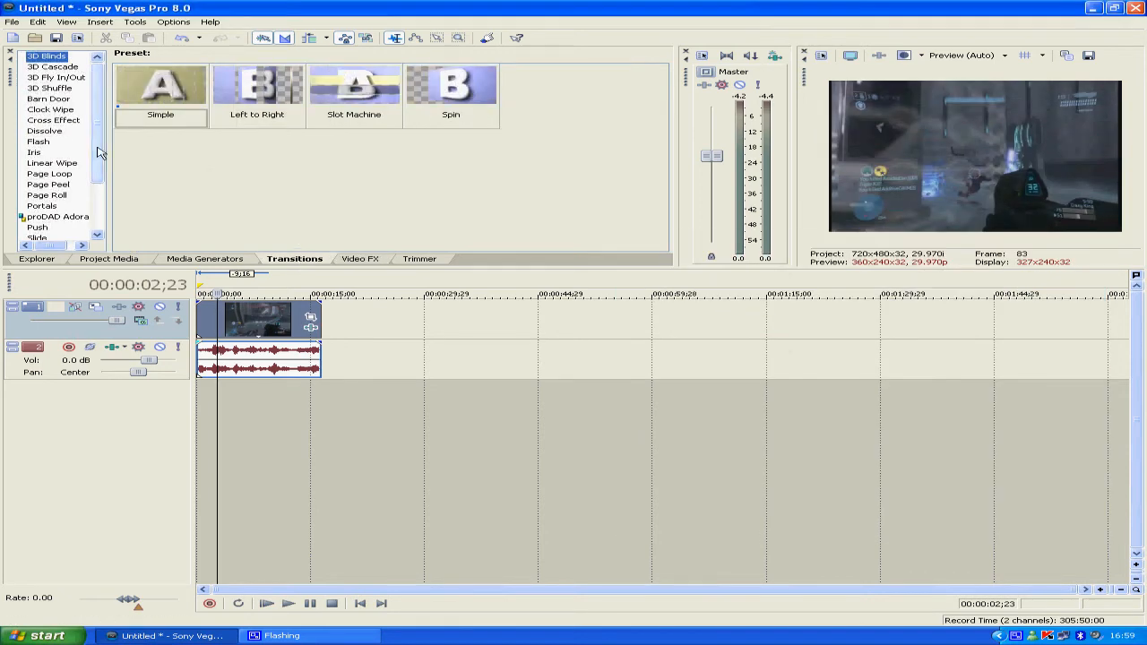
click(376, 256)
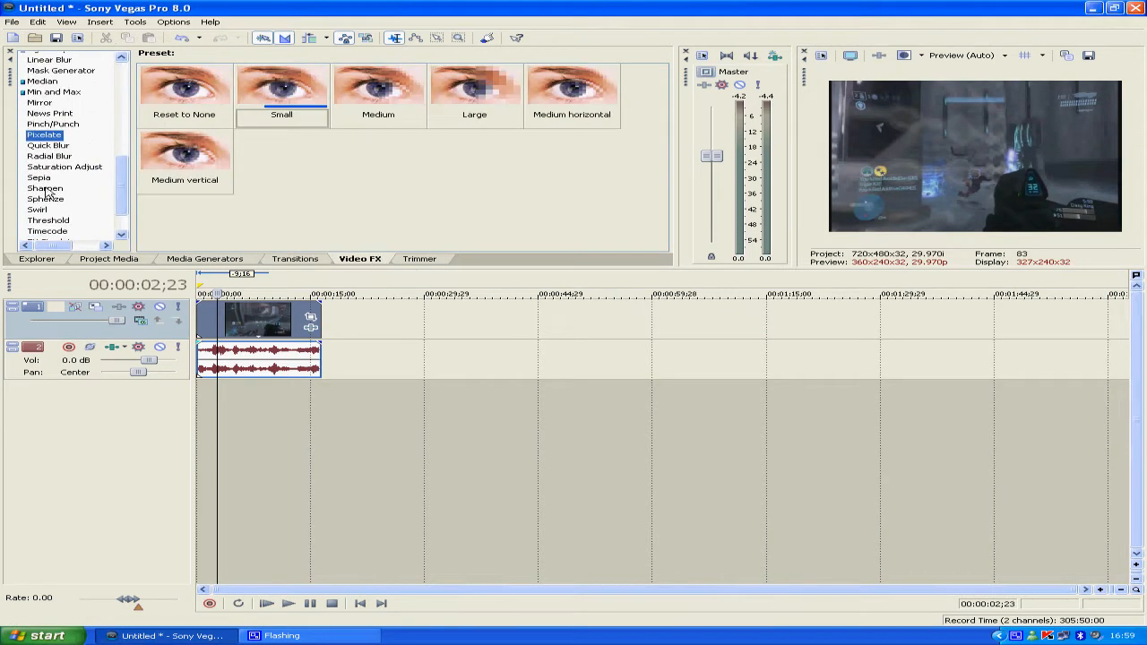
Apply the default Quick Blur effect to the clip with a blend amount of 1.000, and remove it again
click(48, 146)
drag(184, 89, 255, 311)
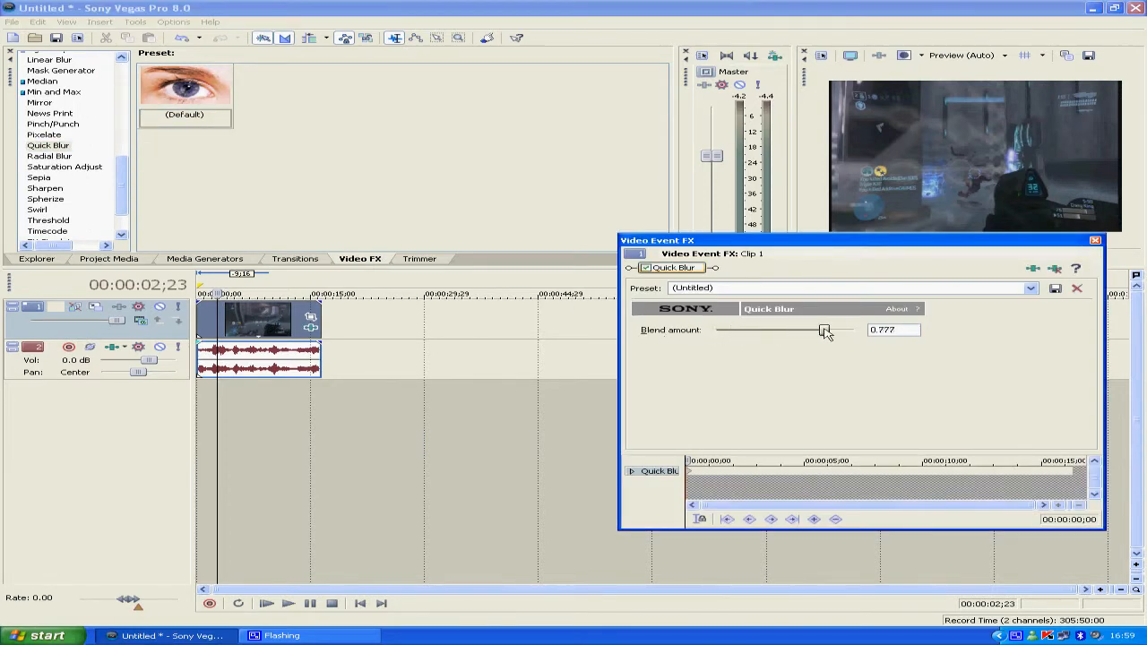
drag(825, 332, 849, 325)
right_click(674, 274)
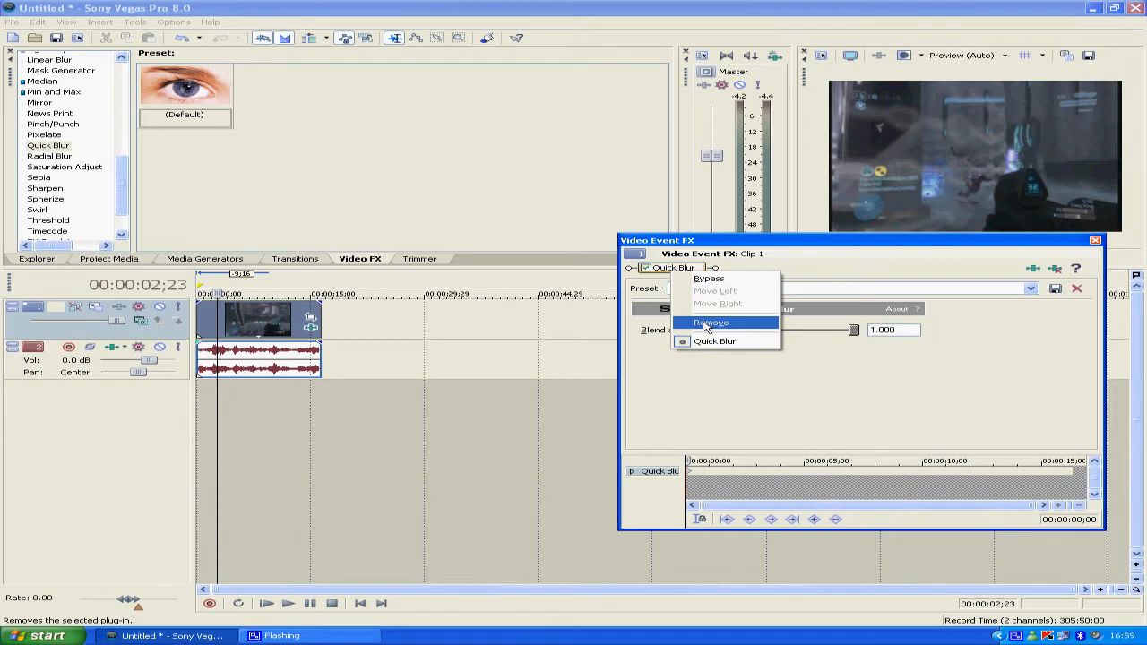
click(708, 322)
Apply the Radial Blur effect's Intense Fixed Radius preset to the video clip
mouse_move(123, 189)
mouse_down()
mouse_move(123, 171)
mouse_move(120, 207)
mouse_up()
click(51, 213)
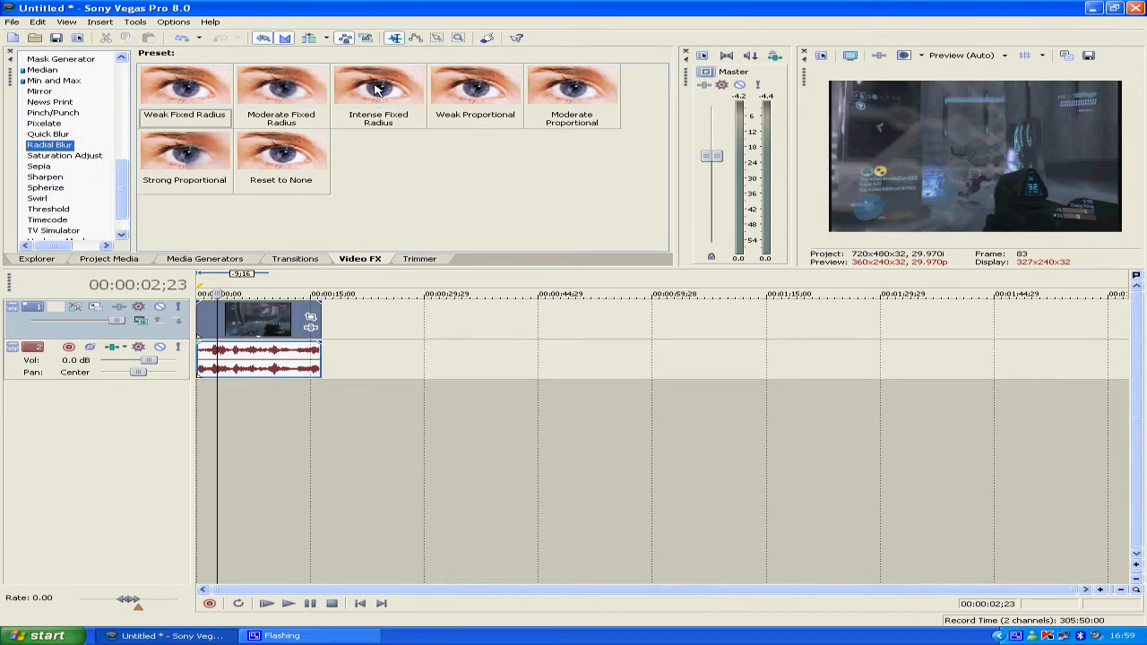
click(341, 86)
drag(289, 317, 292, 319)
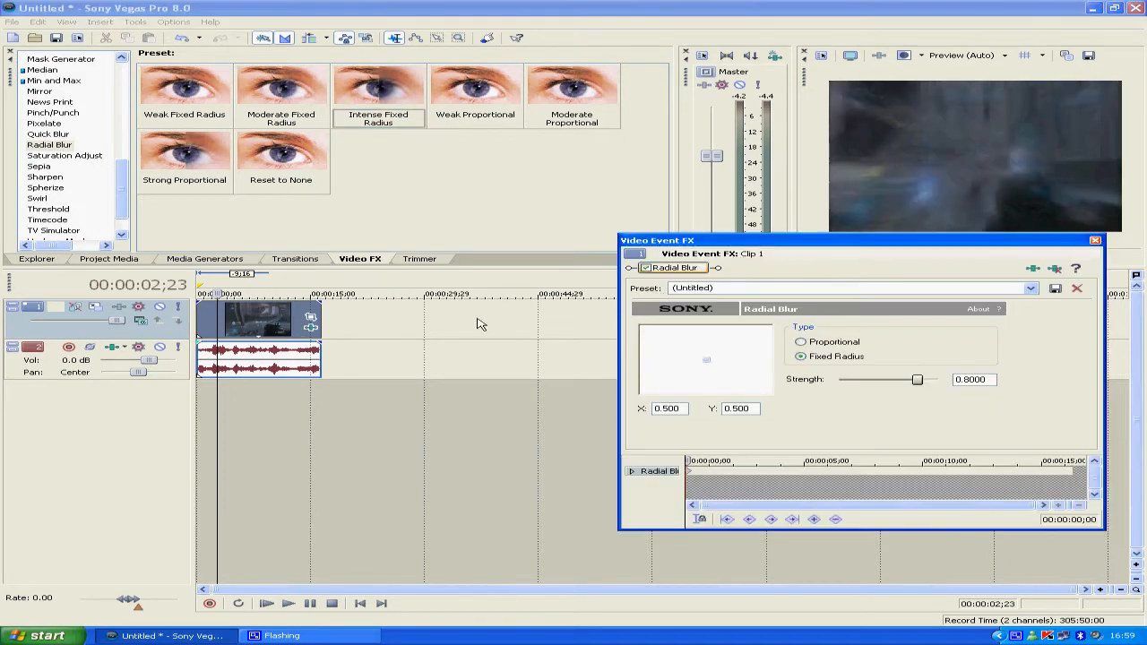
Lower the Radial Blur strength to about 0.5273, previewing it up to 00:00:07;26, and remove the effect
drag(920, 380, 891, 383)
drag(693, 459, 873, 459)
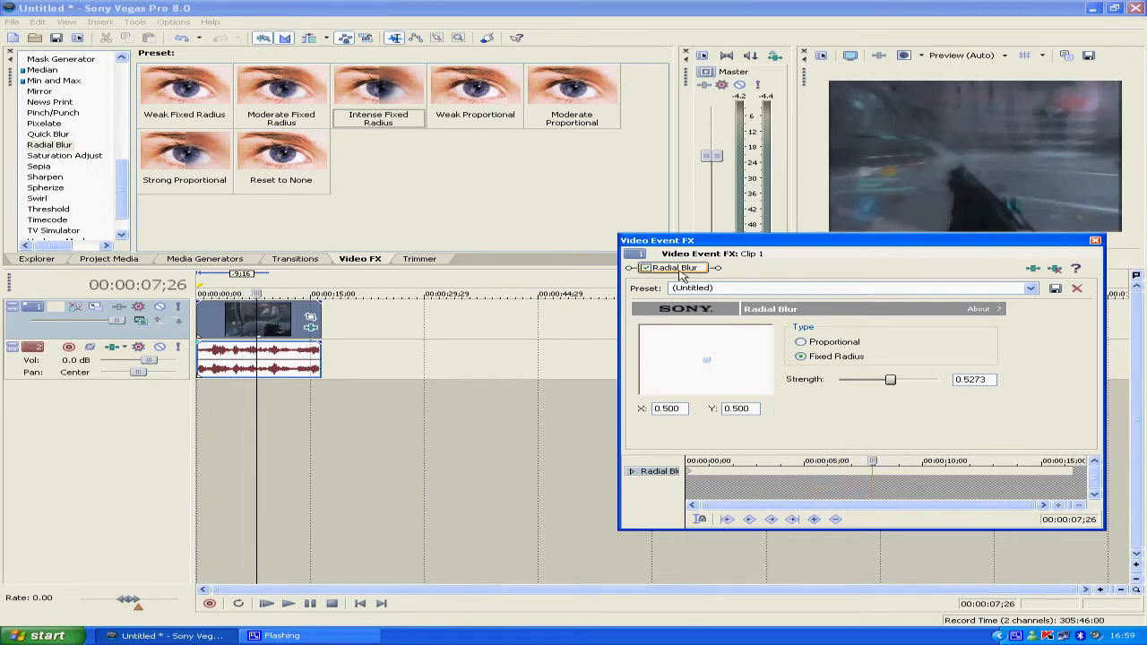
right_click(681, 269)
click(717, 318)
Apply the Saturation Adjust effect's Boost Midtones preset with the amount raised to about 0.636, and remove the effect again
click(40, 157)
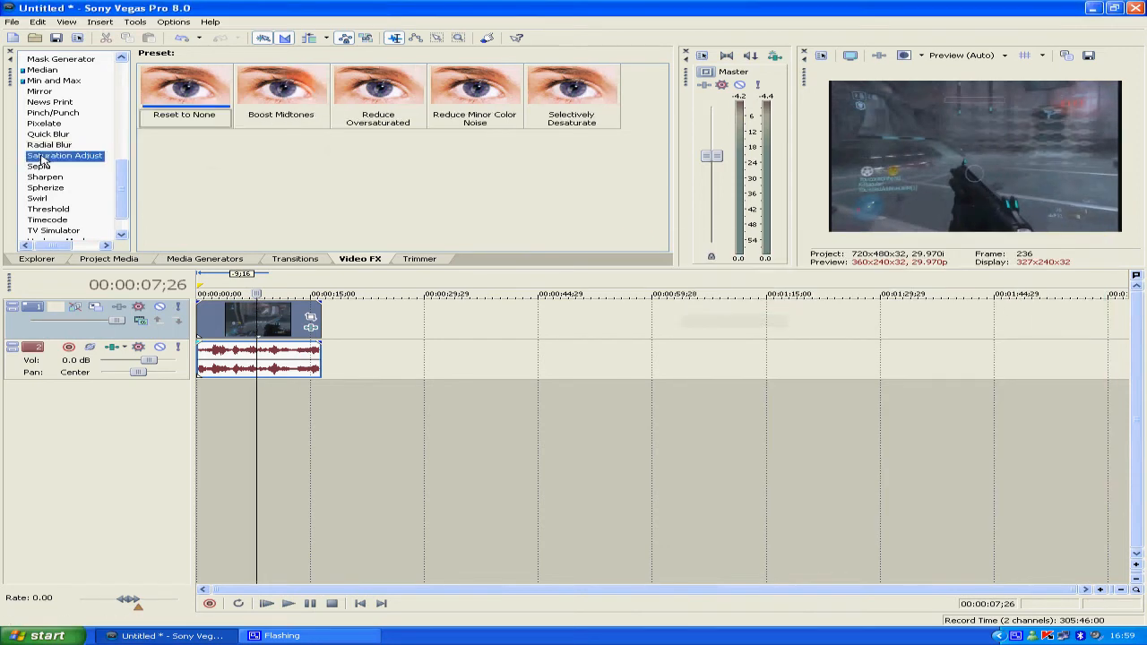
drag(278, 89, 288, 323)
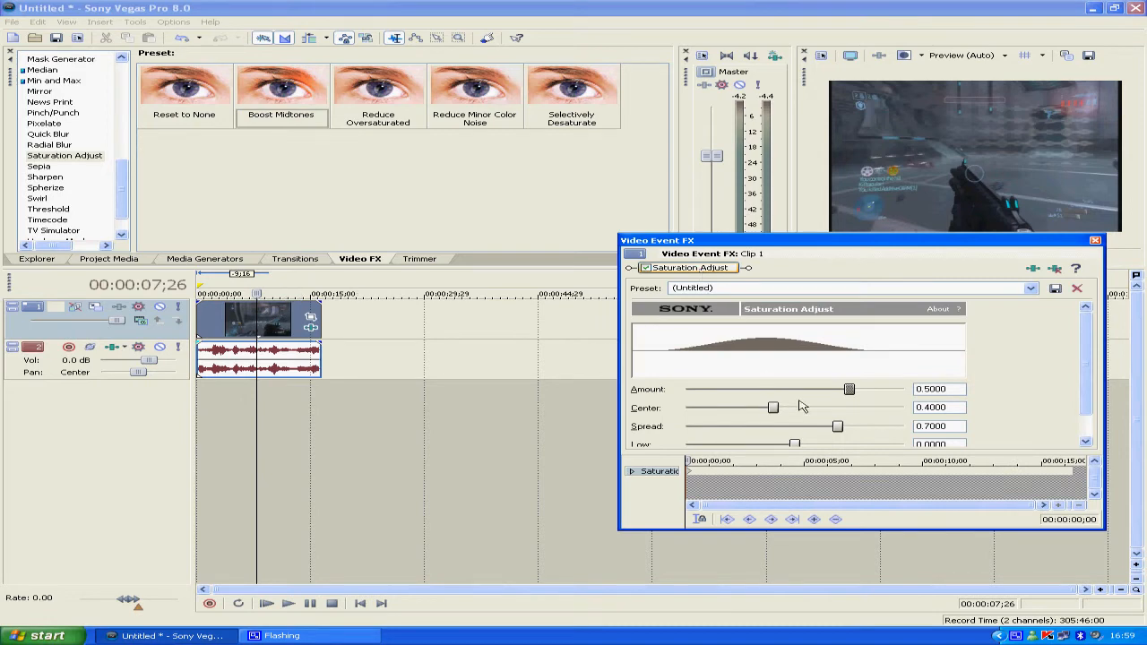
mouse_move(856, 394)
mouse_down()
mouse_move(846, 394)
mouse_move(894, 394)
mouse_move(863, 393)
mouse_up()
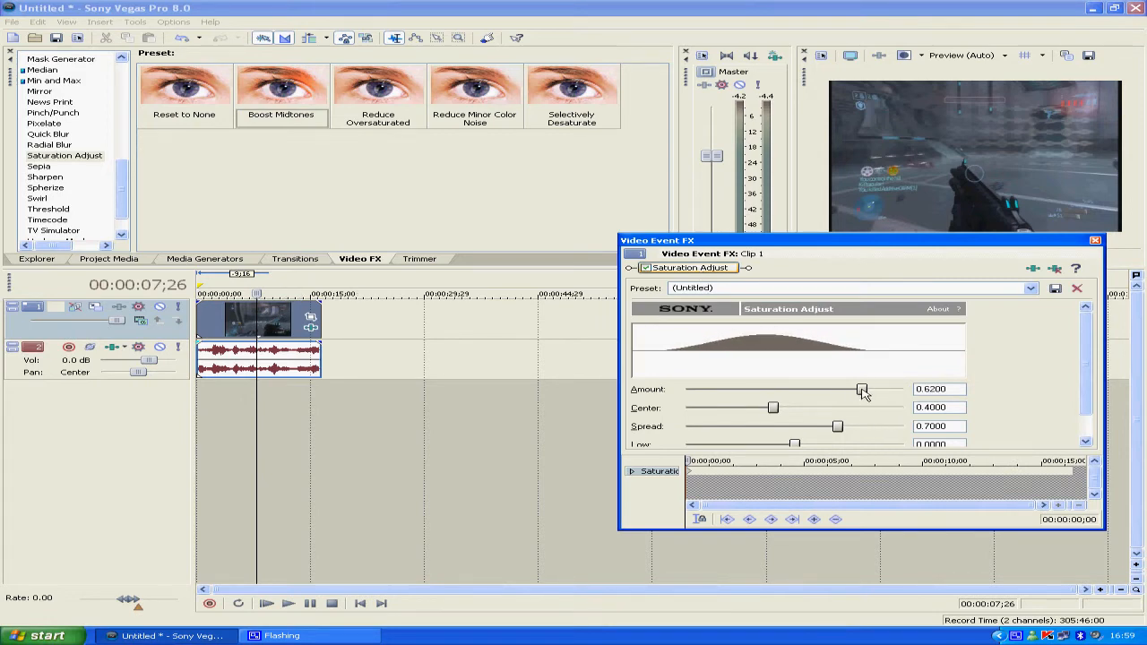
right_click(686, 269)
click(721, 322)
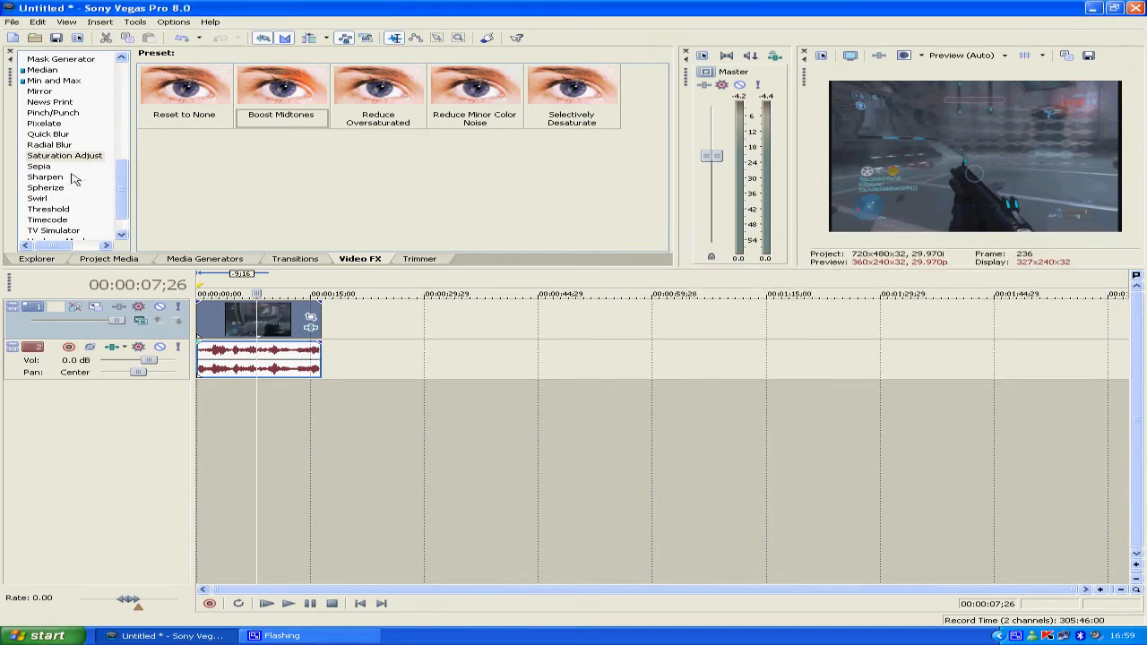
Apply the Sepia effect's Old Photographs preset to the clip, preview it up to 00:00:13;24, and remove the effect
click(40, 168)
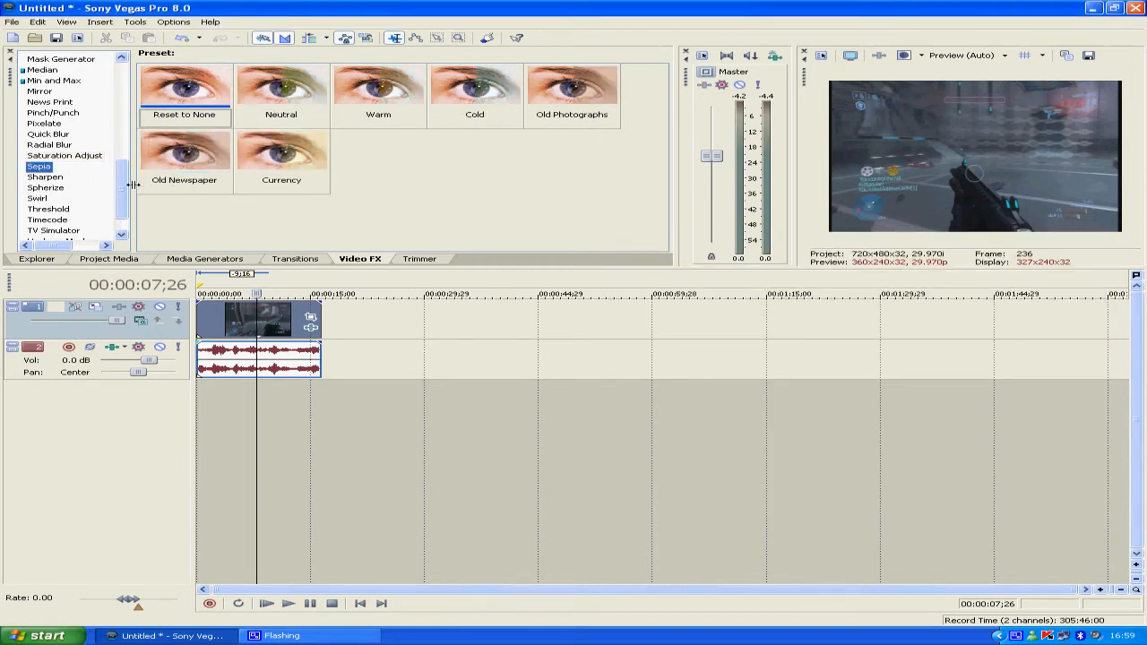
scroll(124, 191, down, 1)
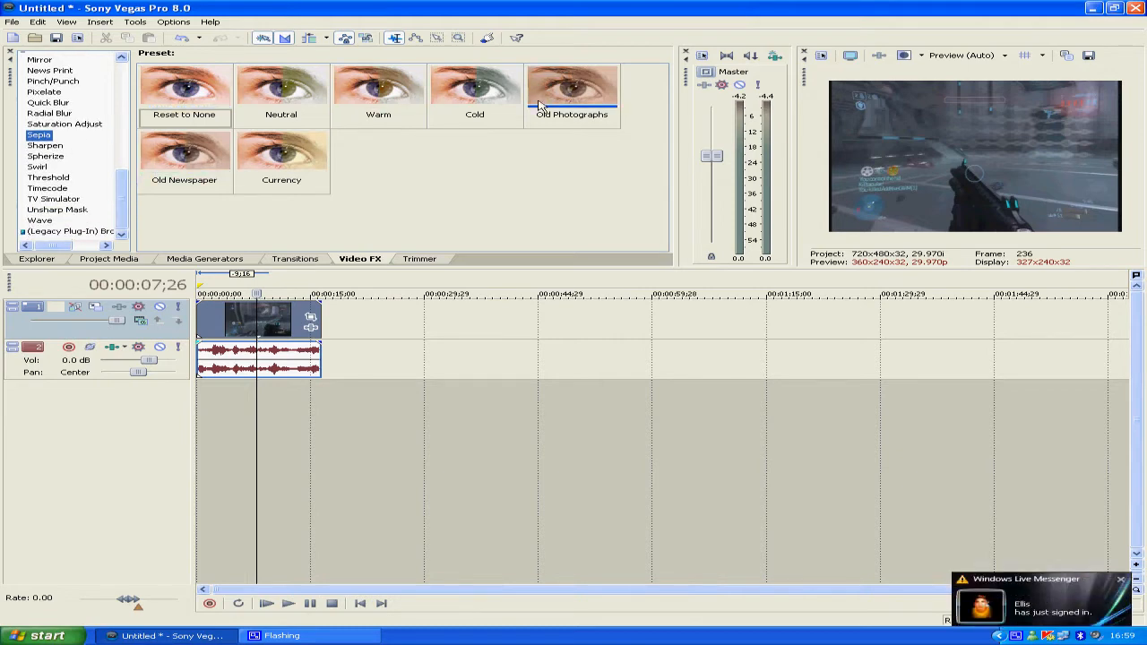
drag(553, 90, 257, 314)
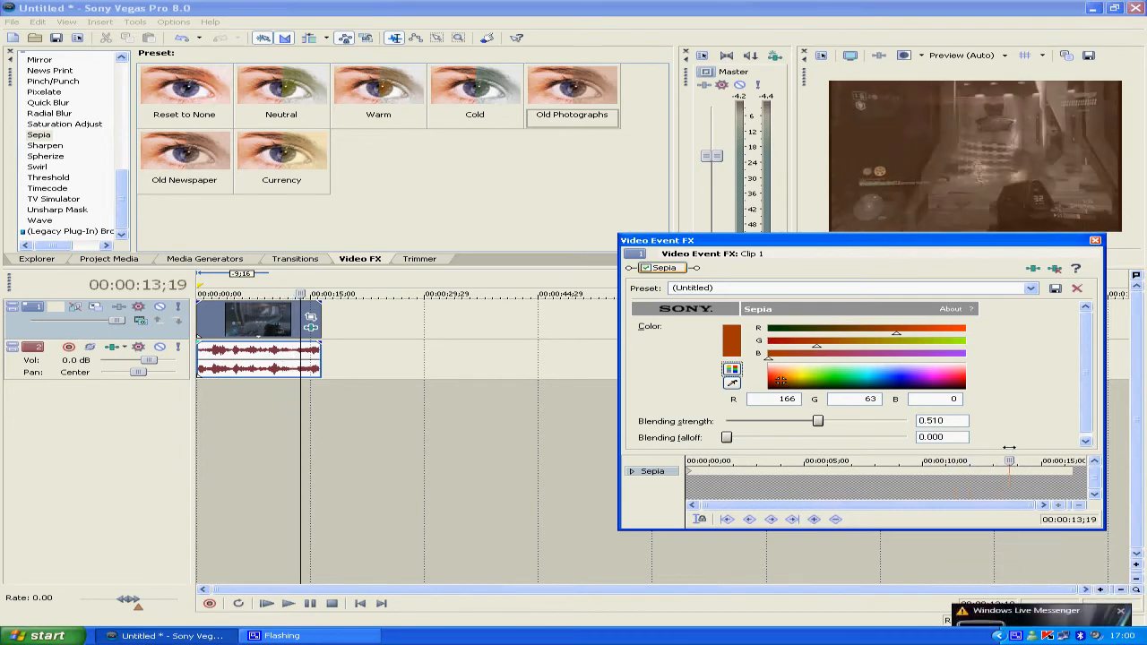
right_click(685, 269)
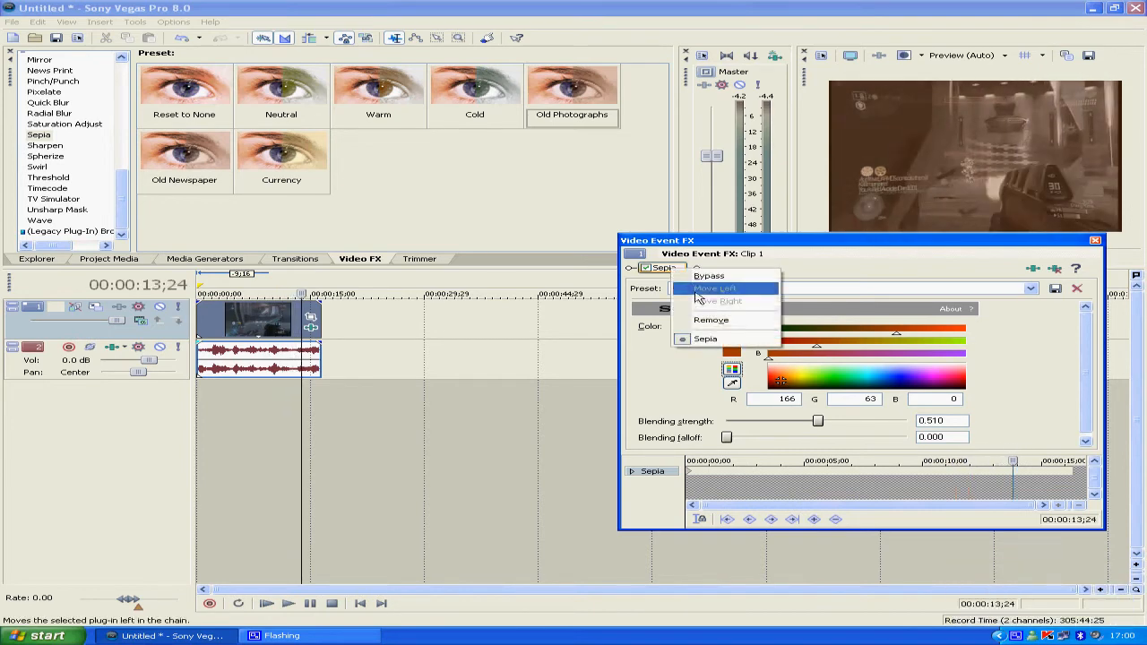
click(726, 326)
Apply the Sharpen effect's Medium preset to the clip, preview it at 00:00:10;12, and remove the effect
click(44, 146)
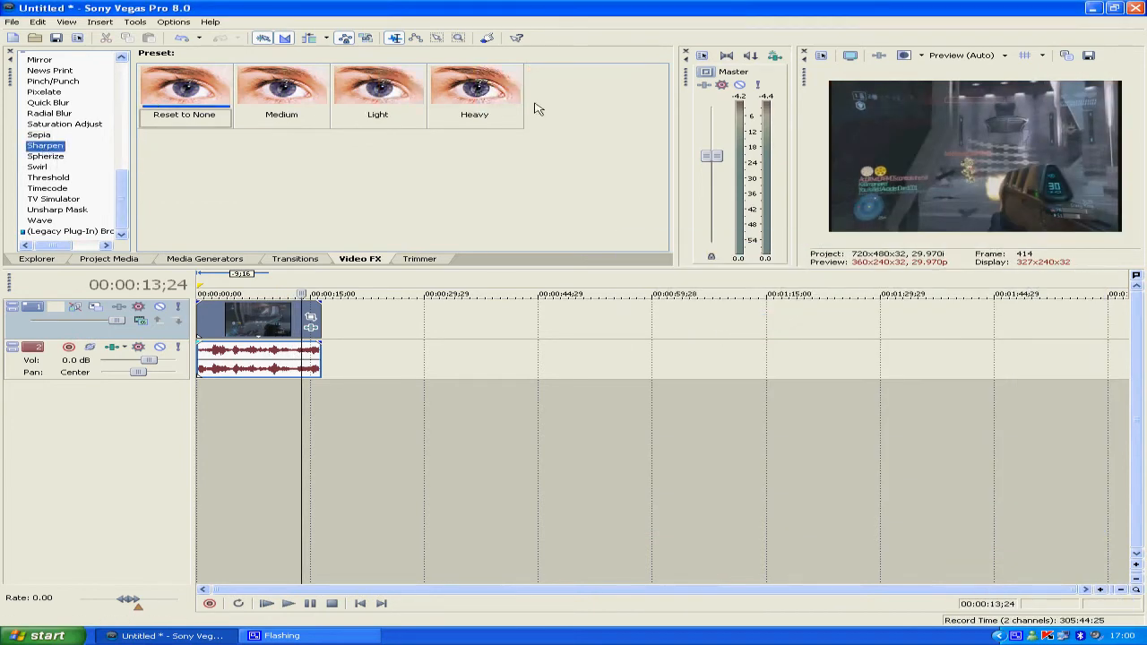
drag(295, 93, 253, 325)
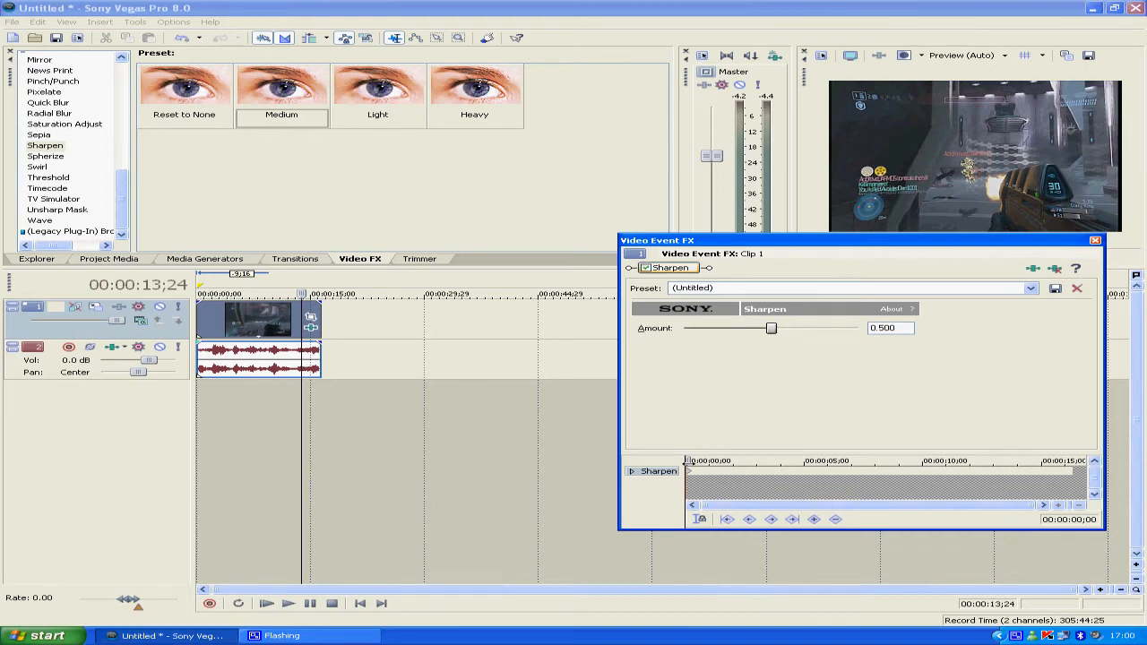
drag(688, 461, 931, 461)
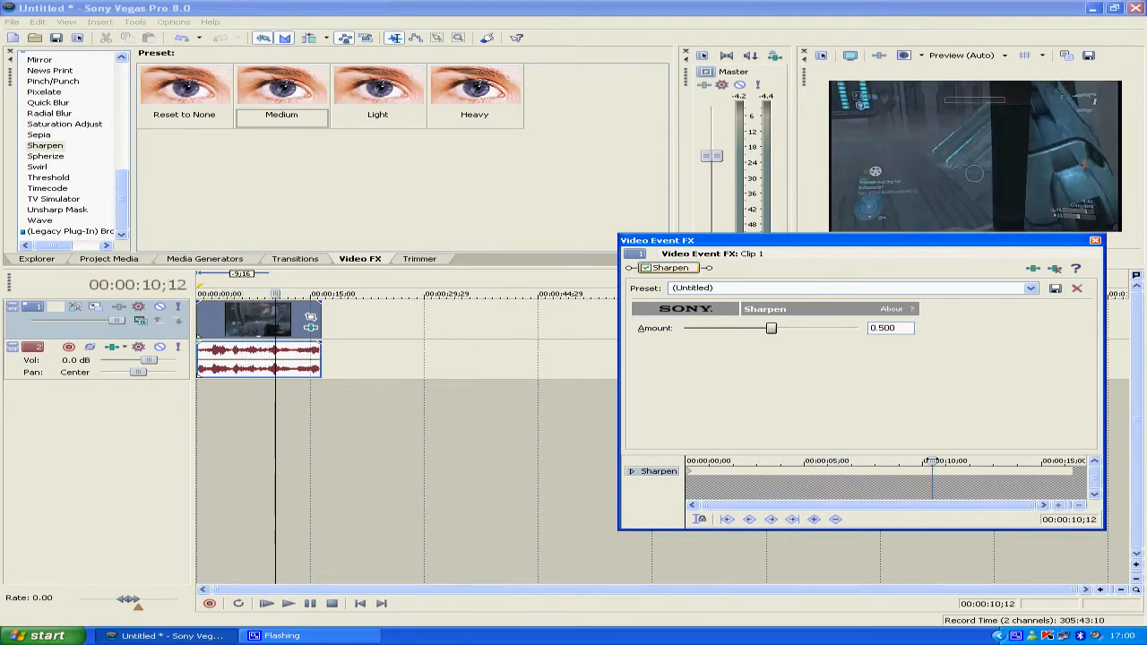
right_click(690, 271)
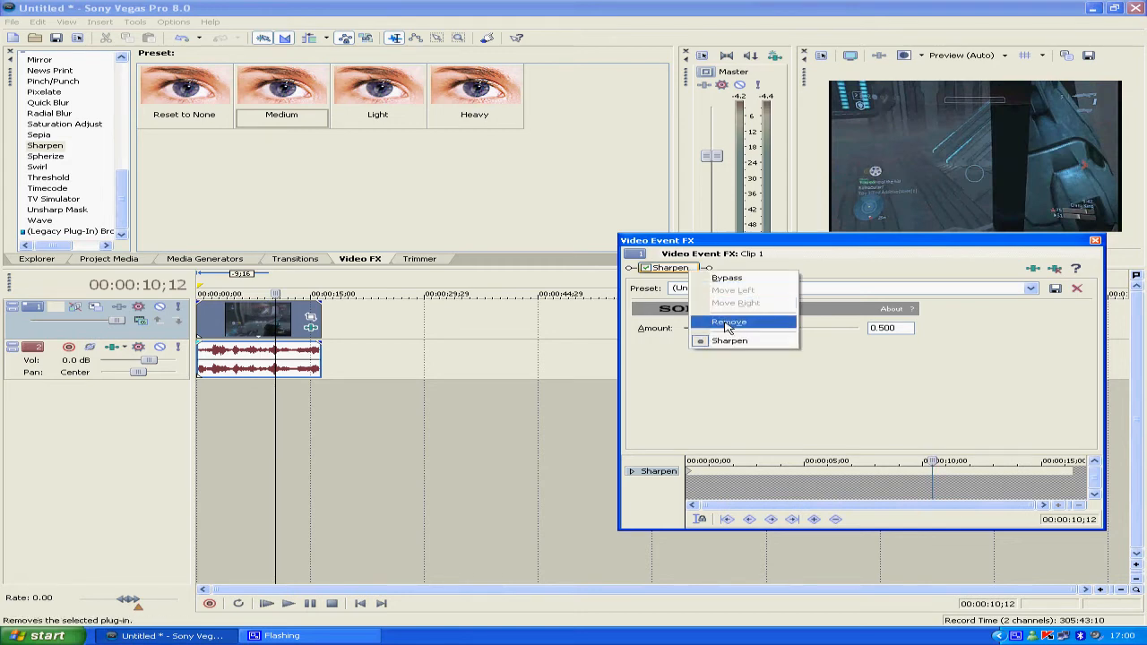
click(726, 325)
Apply the Spherize effect's Medium Sphere In preset with its center at about X -0.356, Y 0.091, and remove the effect again
click(39, 157)
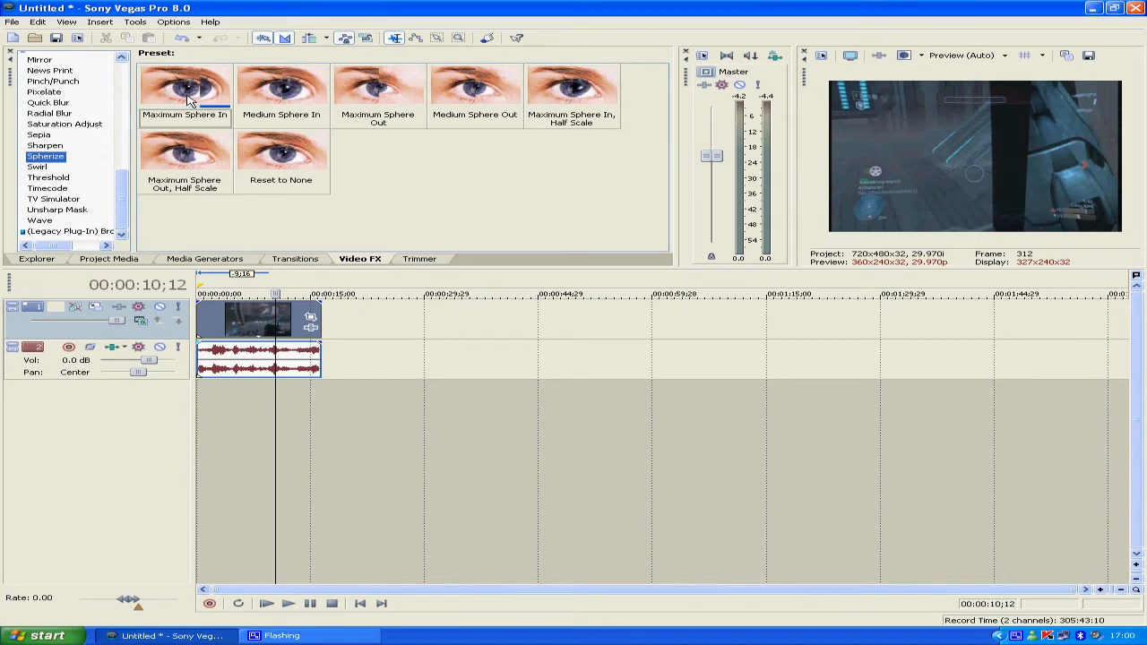
drag(283, 93, 269, 320)
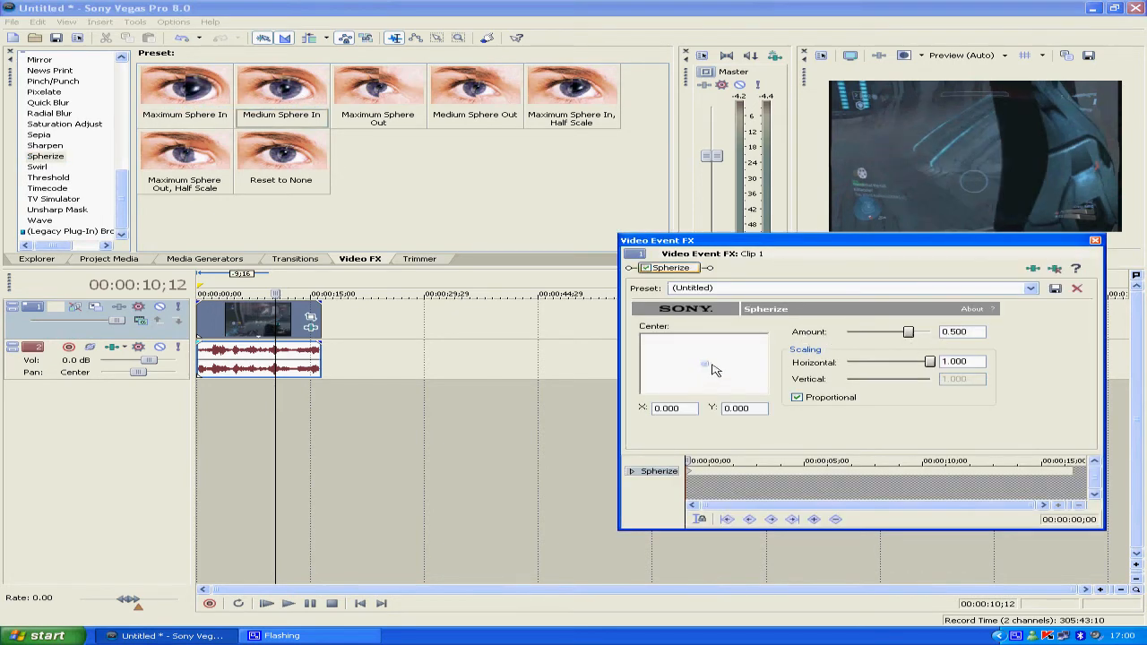
mouse_move(701, 364)
mouse_down()
mouse_move(686, 365)
mouse_move(721, 365)
mouse_move(680, 368)
mouse_up()
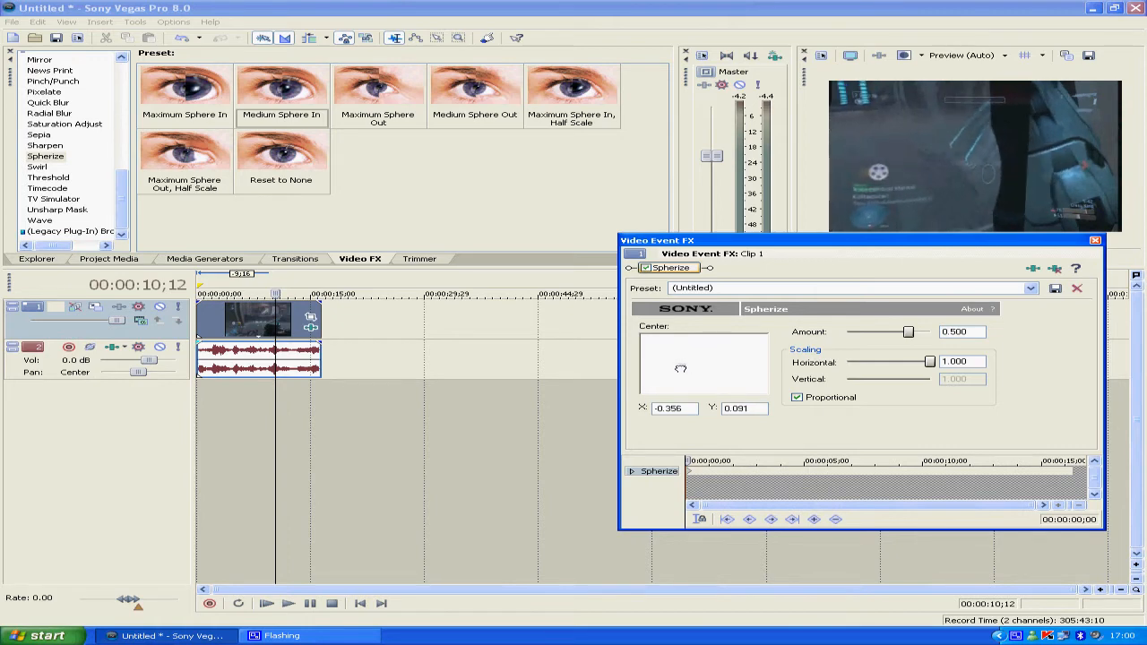
right_click(679, 271)
click(708, 323)
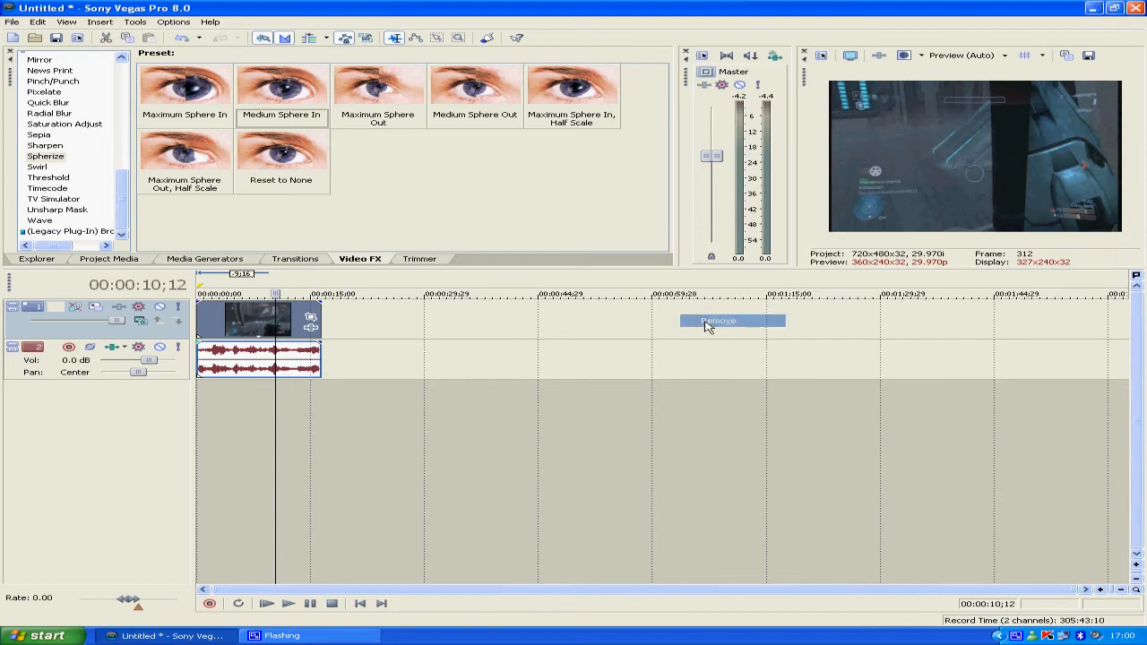
Apply the Swirl effect's Maximum Swirl, Clockwise preset with amount about -0.044, proportional scaling about 0.793 and center about X -0.288, Y -0.232
click(37, 169)
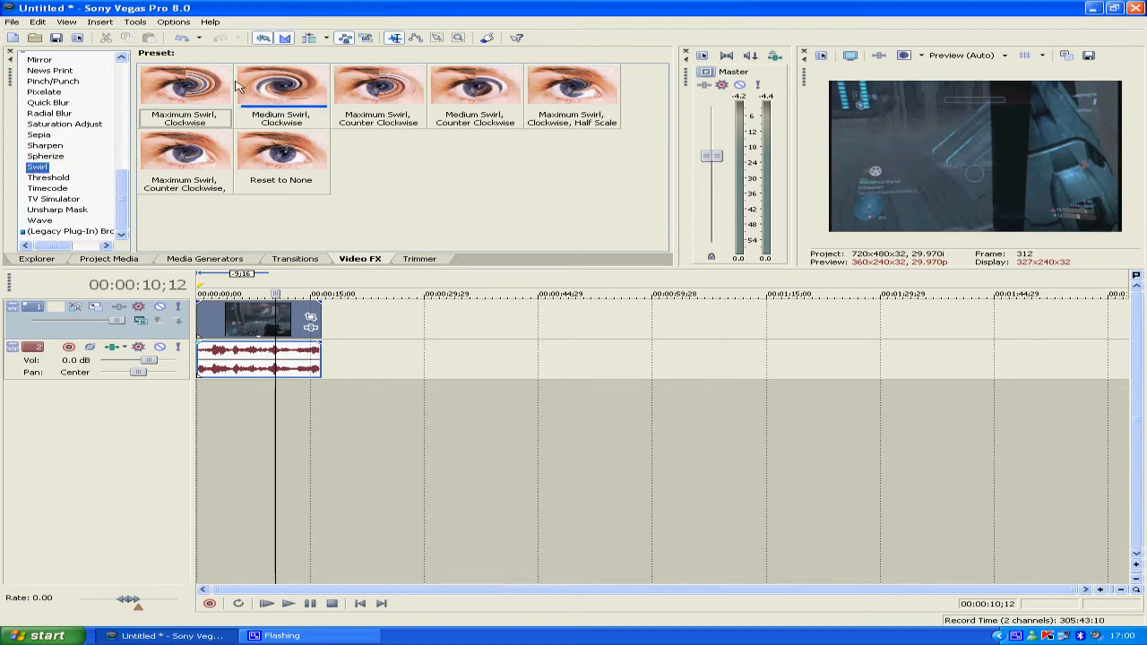
drag(200, 102, 262, 321)
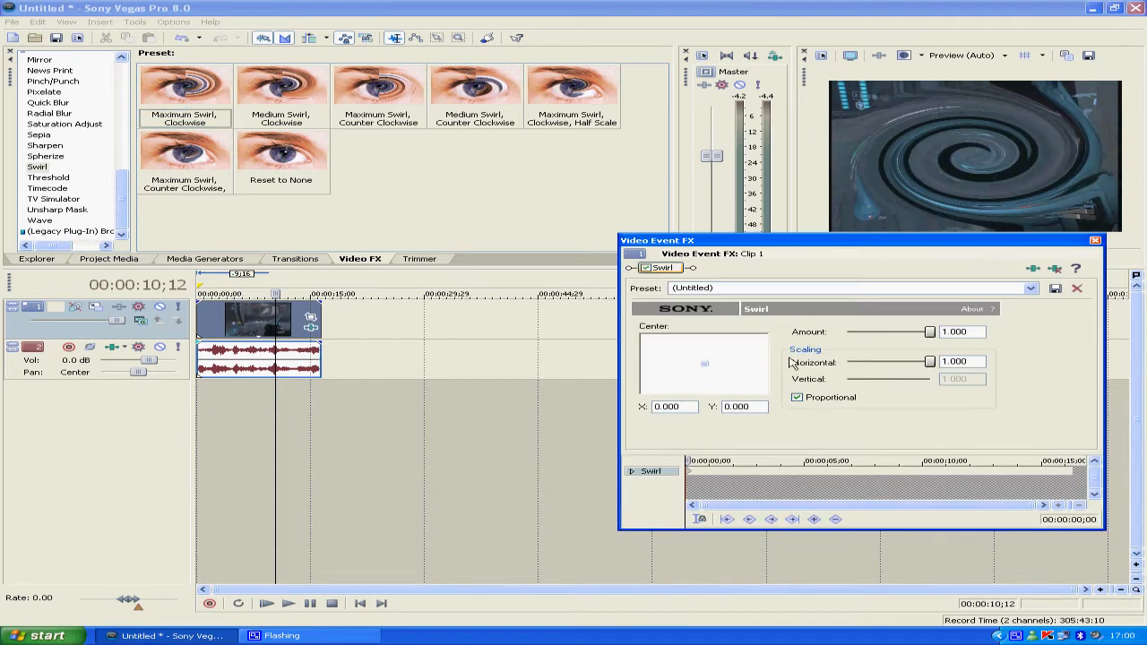
drag(927, 335, 912, 362)
drag(706, 362, 685, 356)
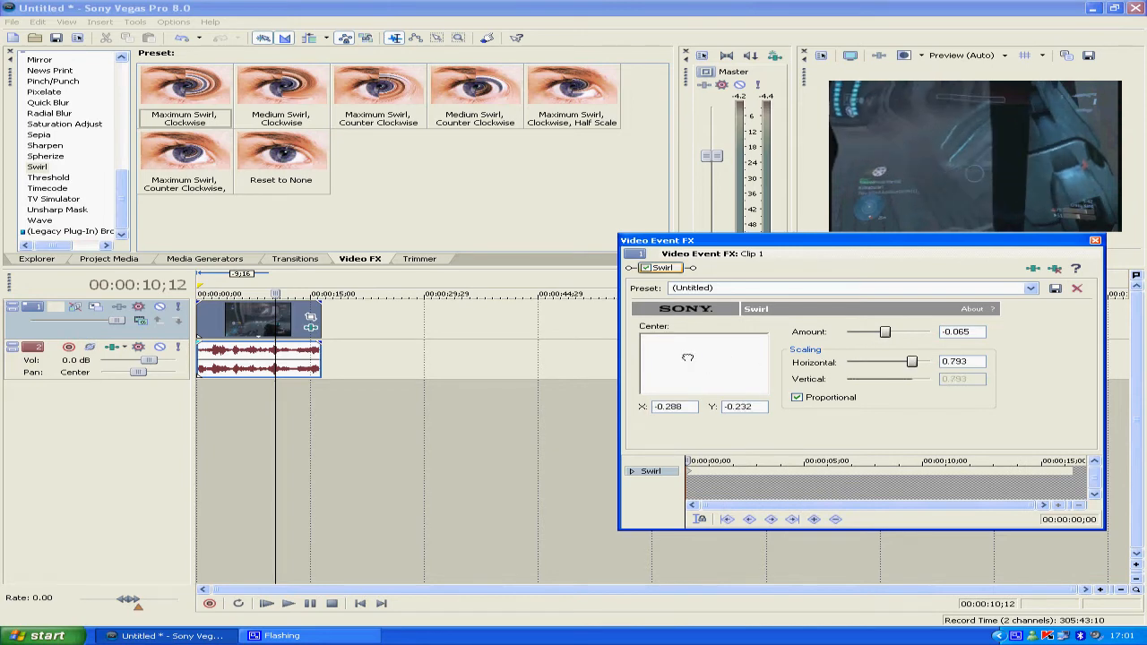
drag(885, 333, 886, 333)
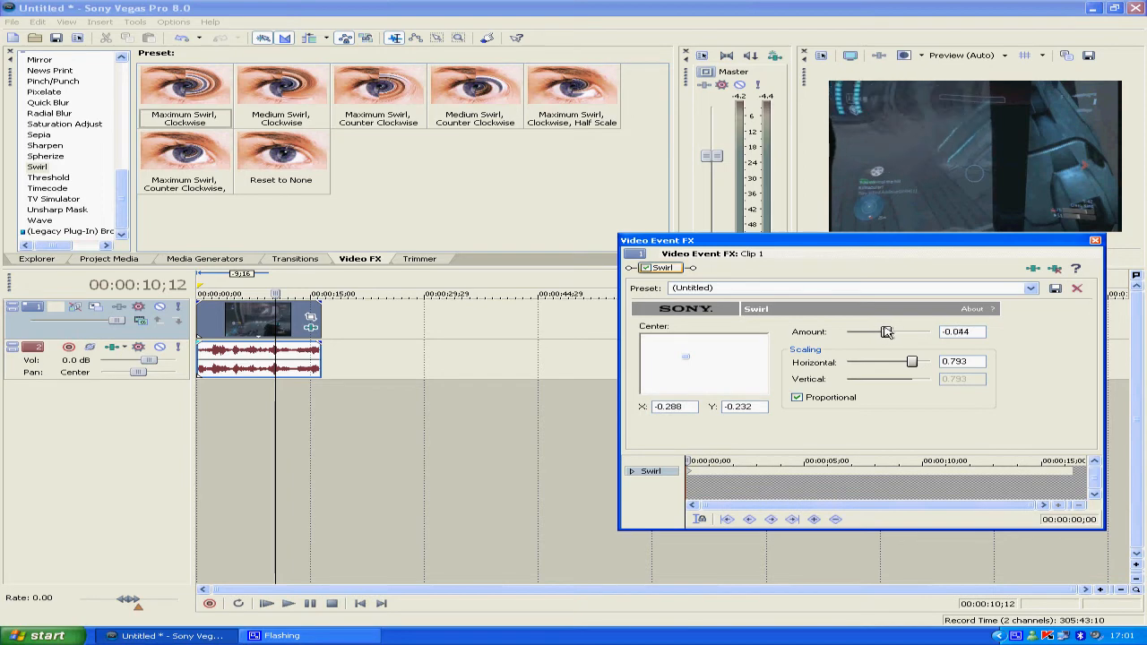
Remove the Swirl effect from the clip and apply the Threshold effect's 50 % preset
right_click(675, 272)
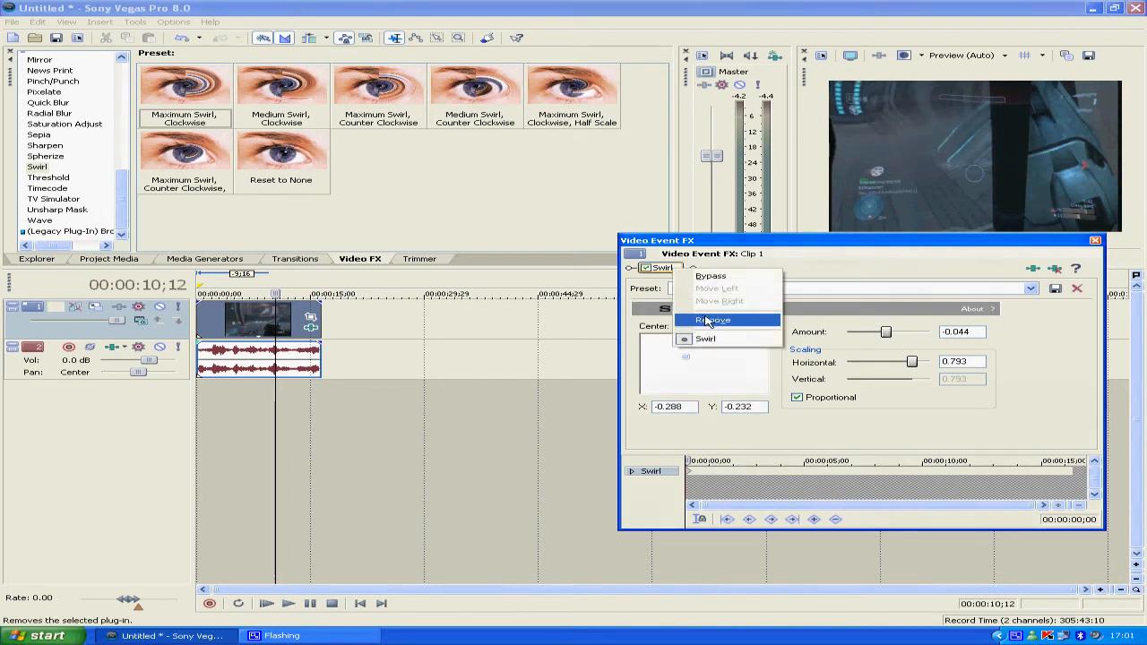
click(707, 321)
click(48, 178)
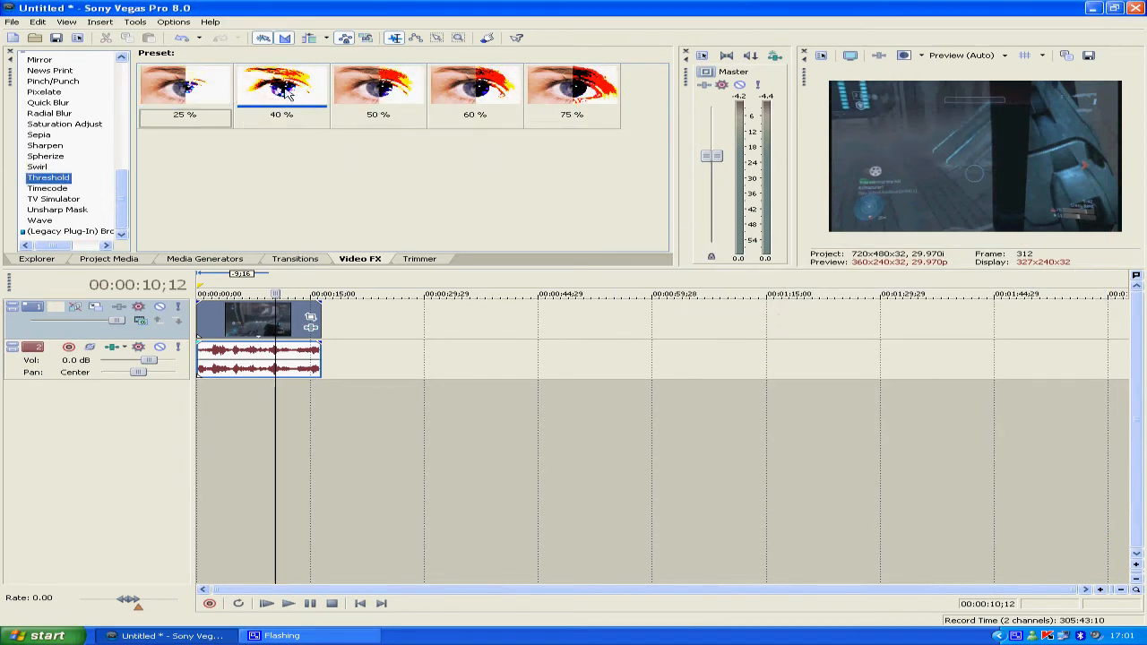
drag(357, 90, 296, 318)
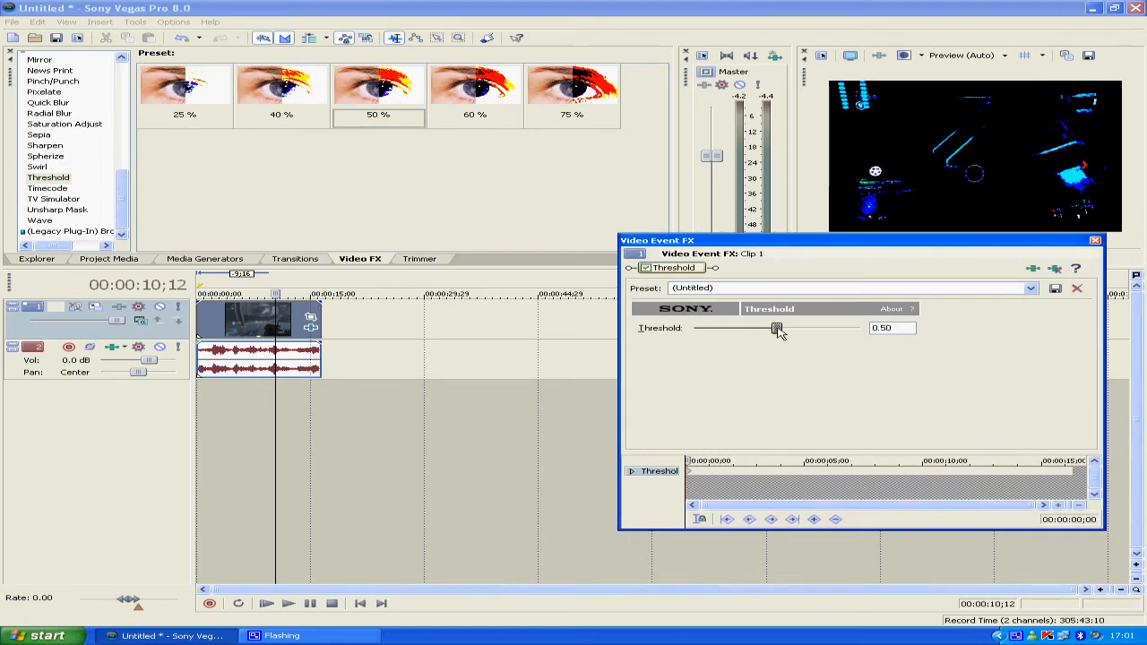
Raise the Threshold effect's threshold to about 0.94 and remove the effect from the clip
drag(780, 331, 848, 323)
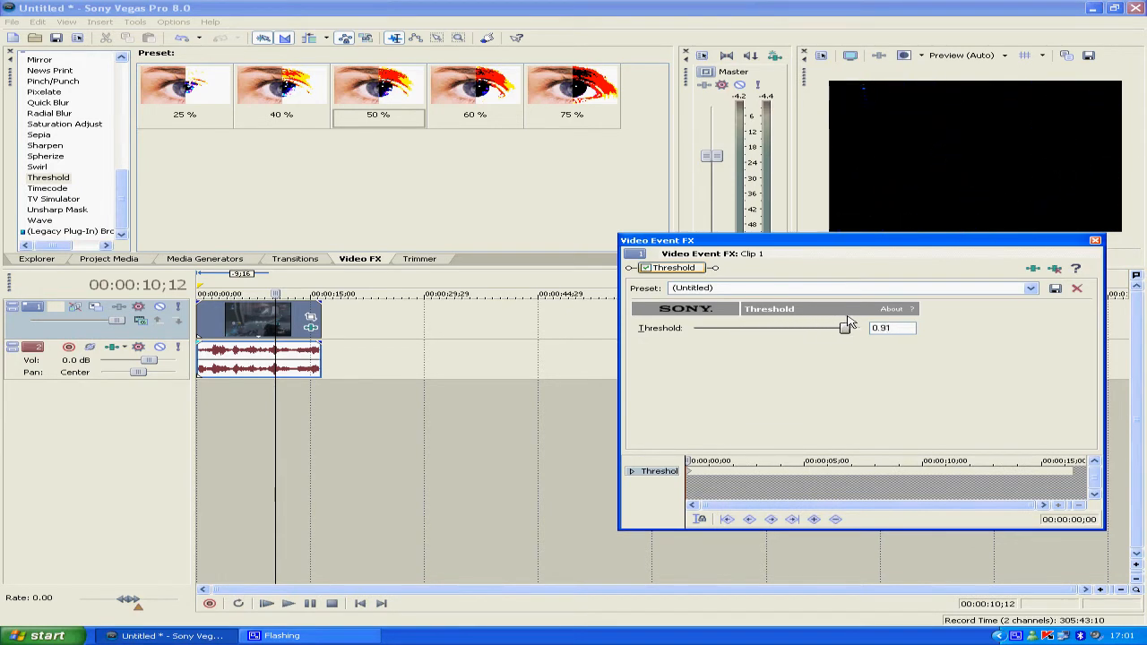
right_click(698, 273)
click(744, 322)
Apply the Timecode effect's Time & Frames preset to the clip, preview it at 00:00:08;17, and remove the effect
click(45, 190)
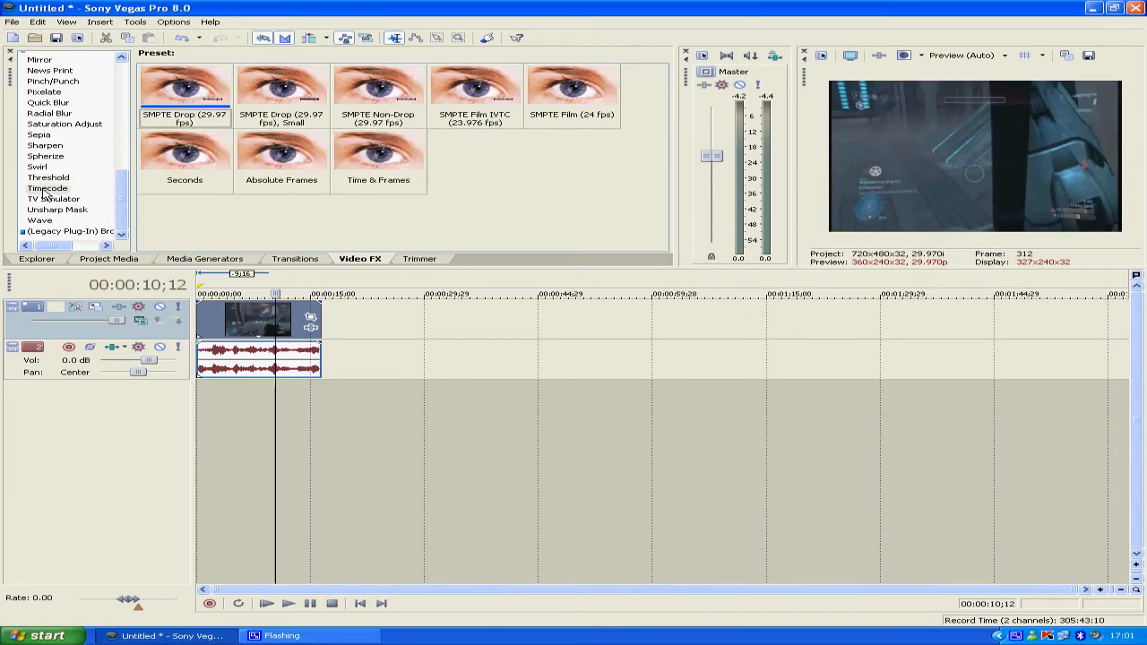
click(367, 155)
drag(298, 326, 296, 328)
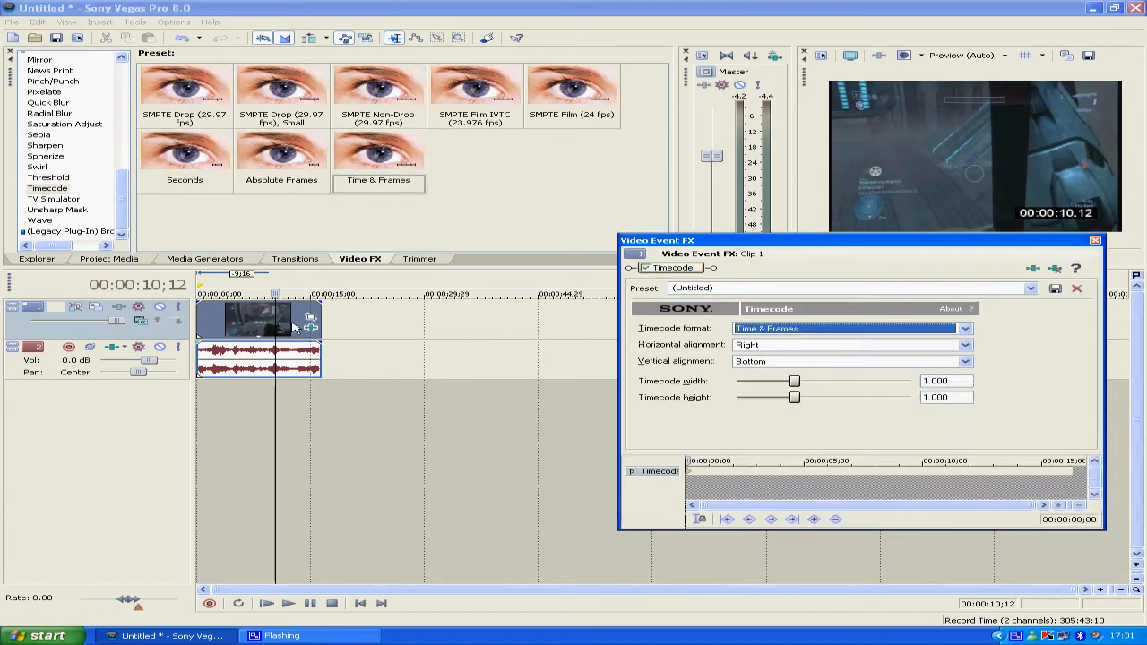
drag(701, 472, 889, 461)
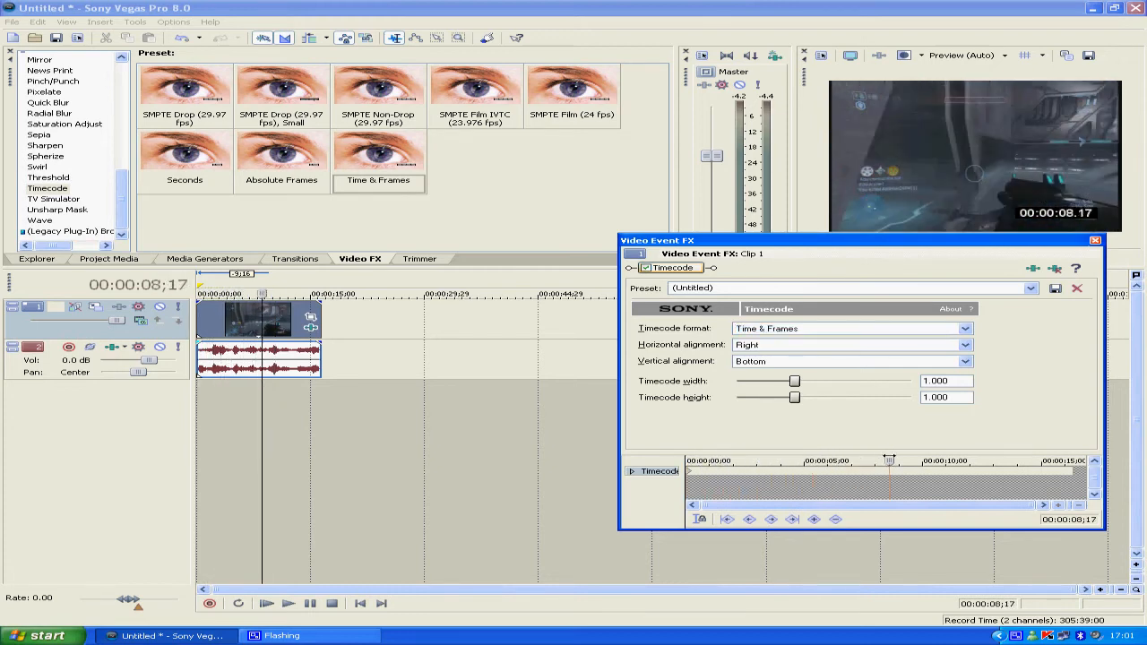
right_click(681, 270)
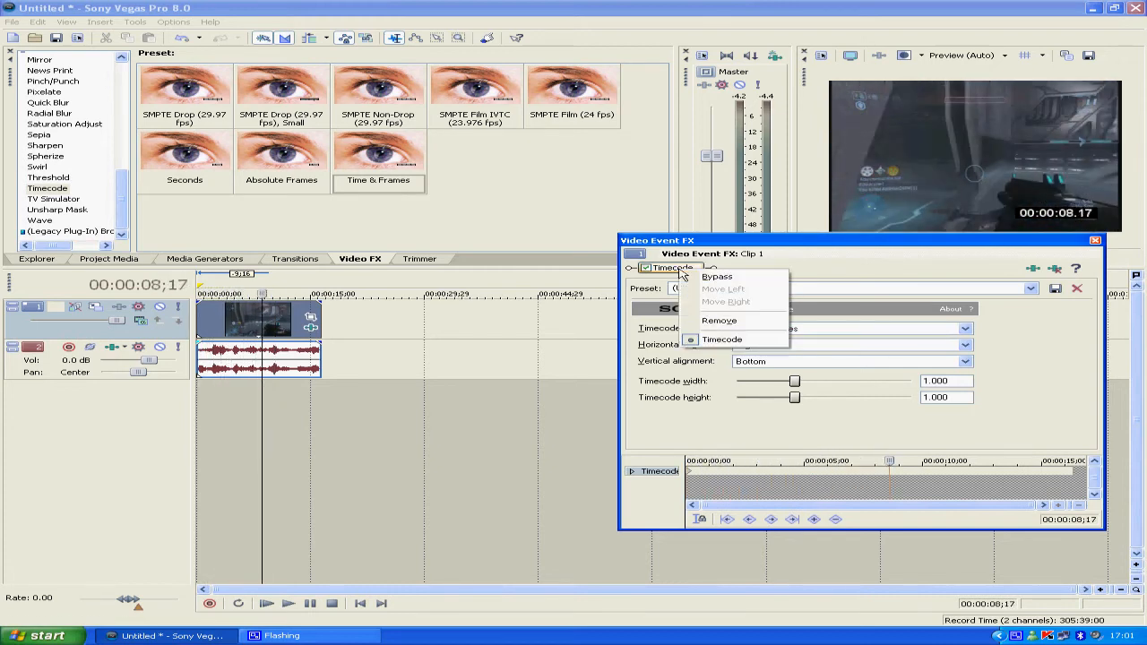
click(721, 321)
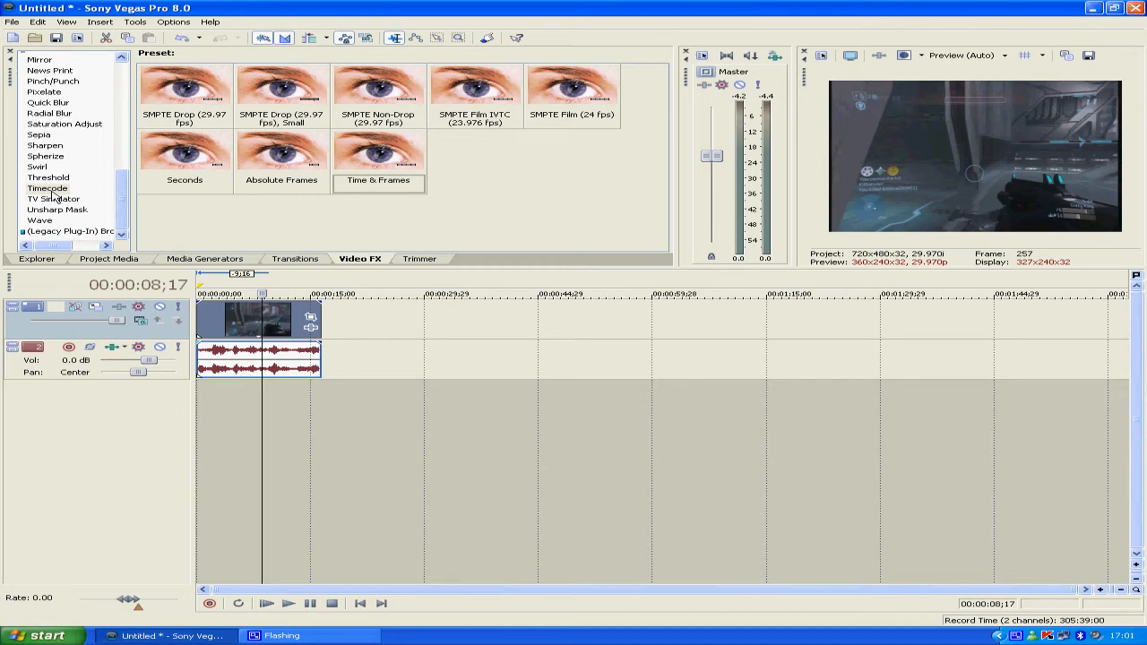
Apply the TV Simulator effect's Bad Sync preset at the start of the clip and remove the effect again
click(53, 199)
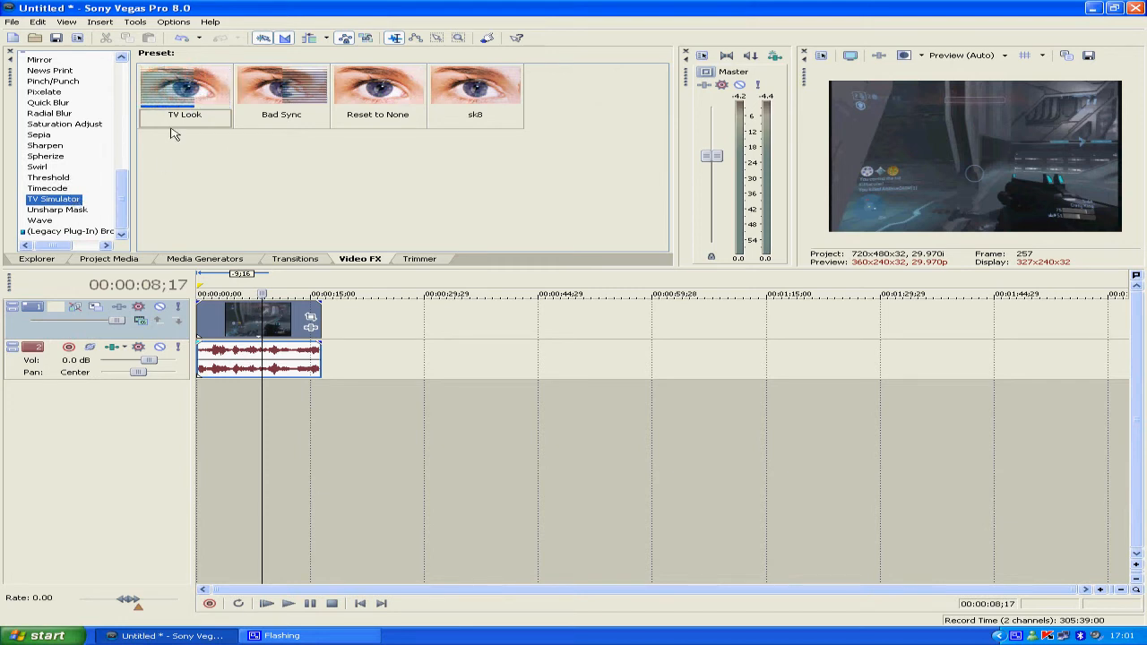
click(199, 313)
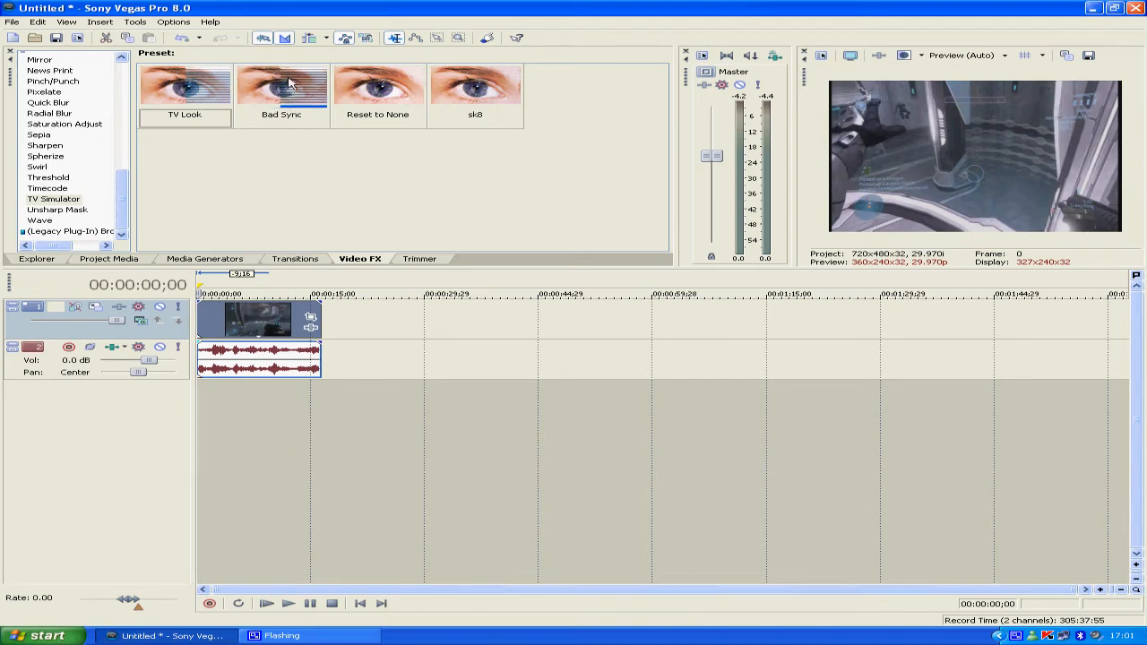
drag(288, 84, 237, 311)
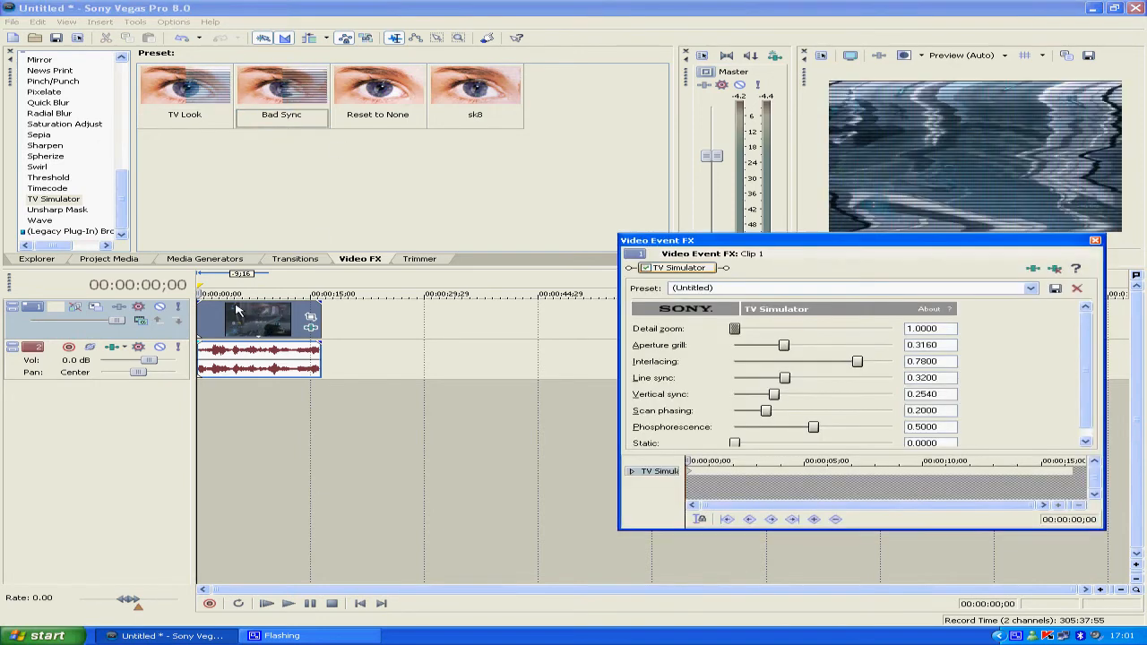
right_click(698, 274)
click(725, 319)
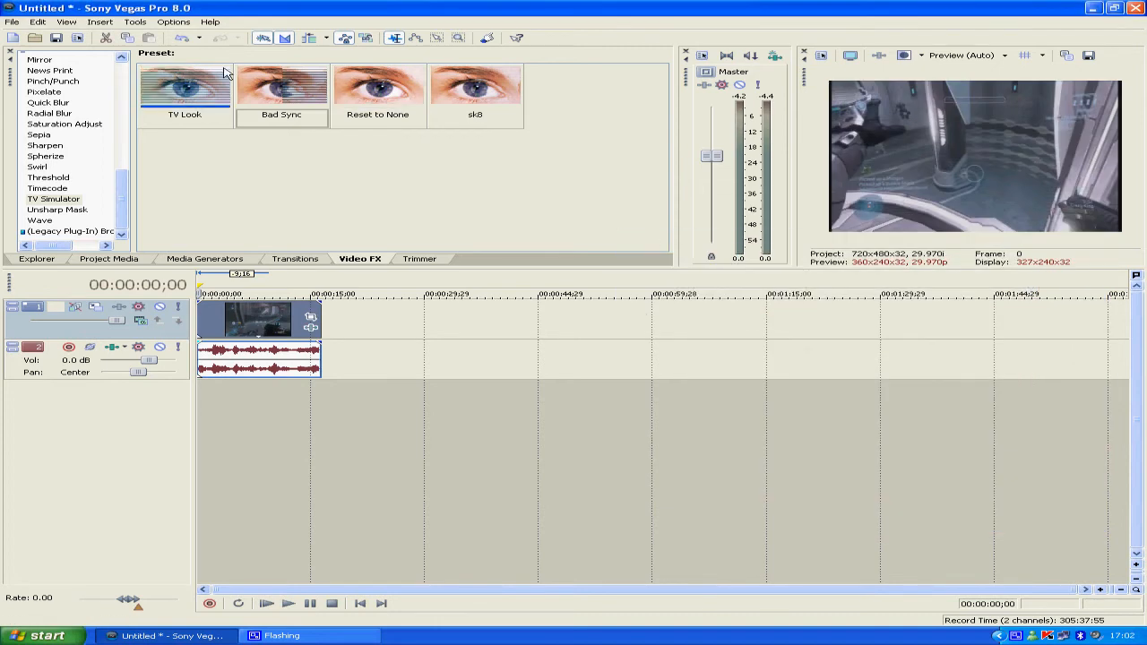
Apply the TV Simulator's TV Look preset with aperture grill at about 0.084, and preview the clip at 00:00:00;25
drag(266, 293, 269, 323)
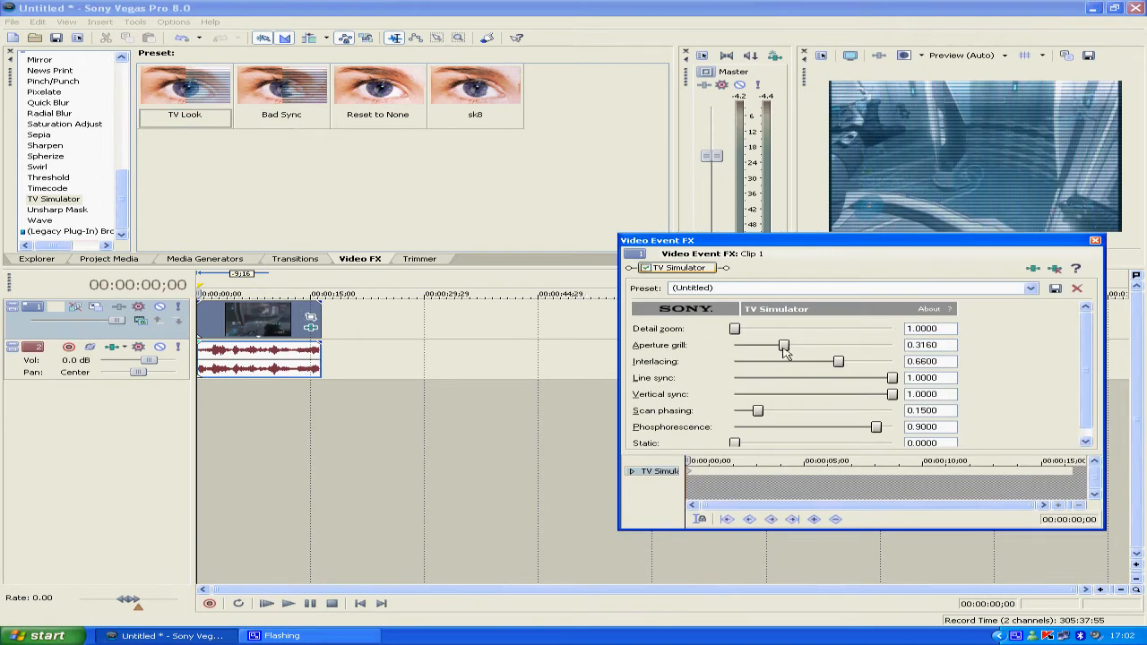
drag(785, 349, 737, 350)
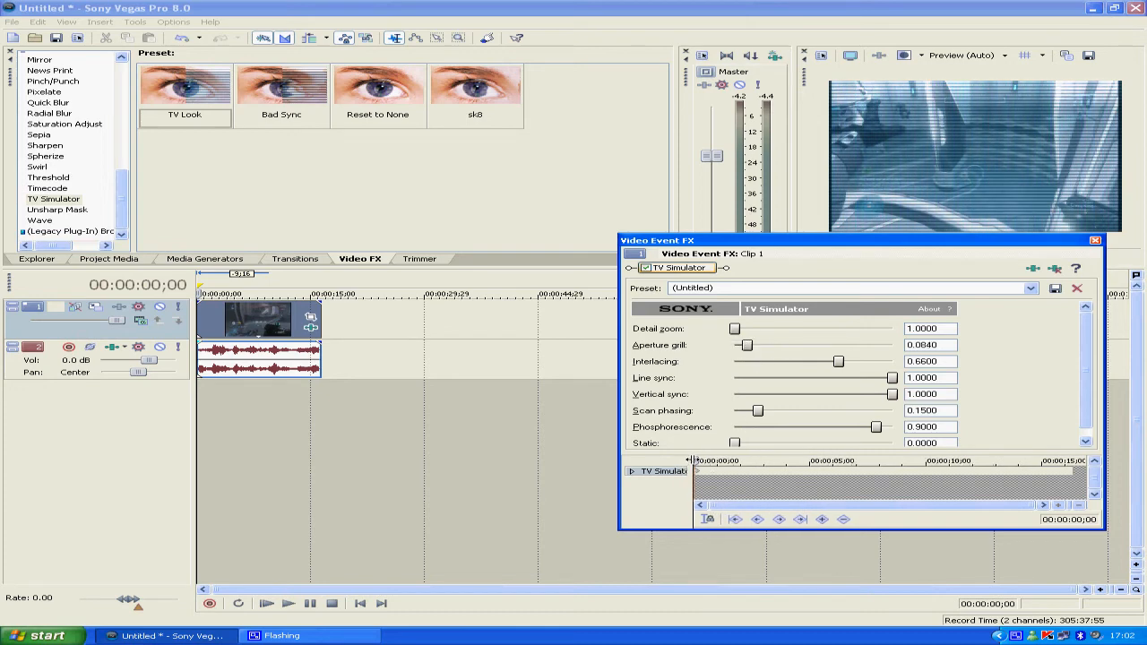
click(707, 461)
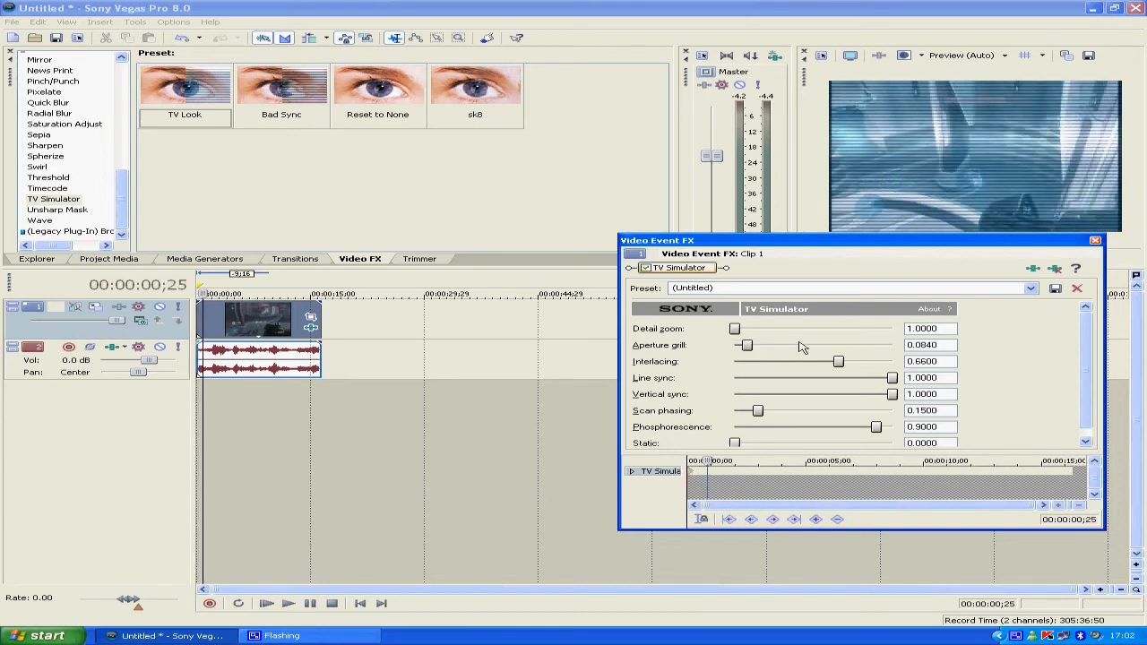
At 00:00:00;25, set detail zoom to about 1.22, aperture grill 0.164, interlacing 0.106, phosphorescence 0.028 and line sync 0.59
drag(821, 363, 759, 363)
drag(878, 433, 752, 433)
drag(753, 352, 742, 328)
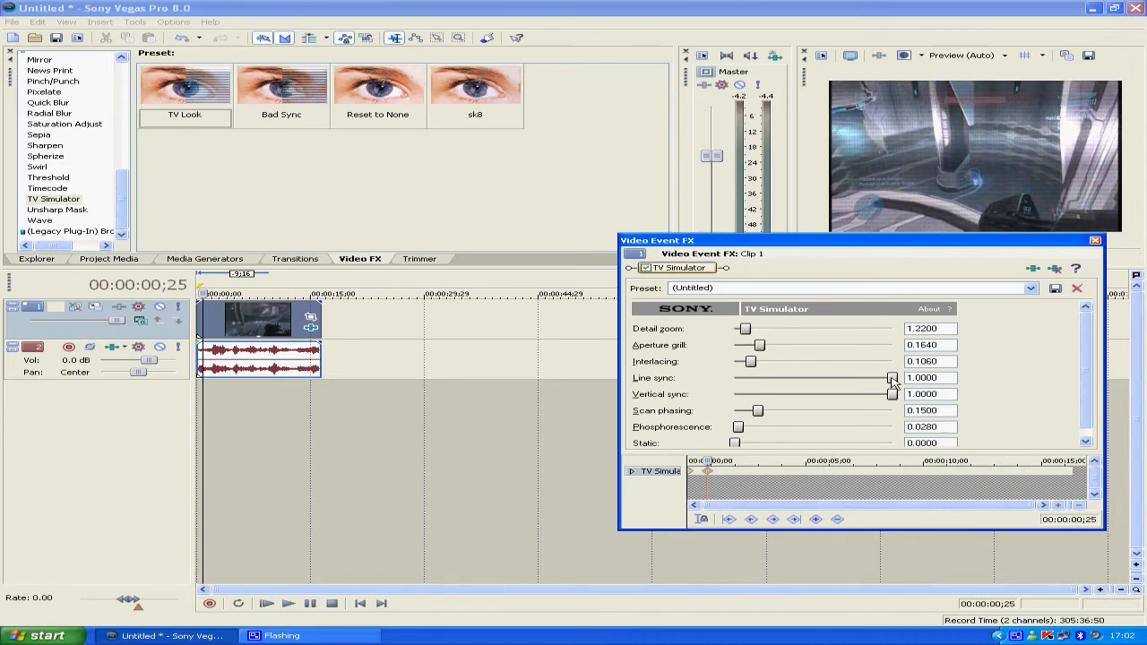
drag(893, 382, 833, 382)
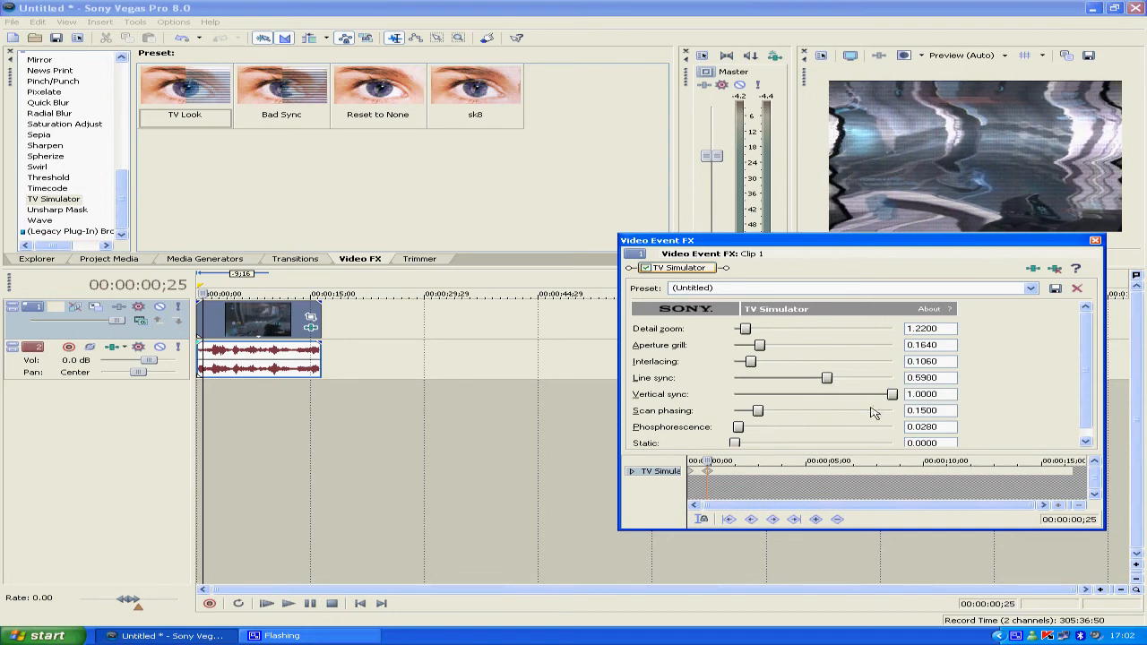
At 00:00:04;01, set scan phasing to about 0.42, phosphorescence 0.146 and static 0.016, and remove the TV Simulator effect
drag(708, 462, 782, 462)
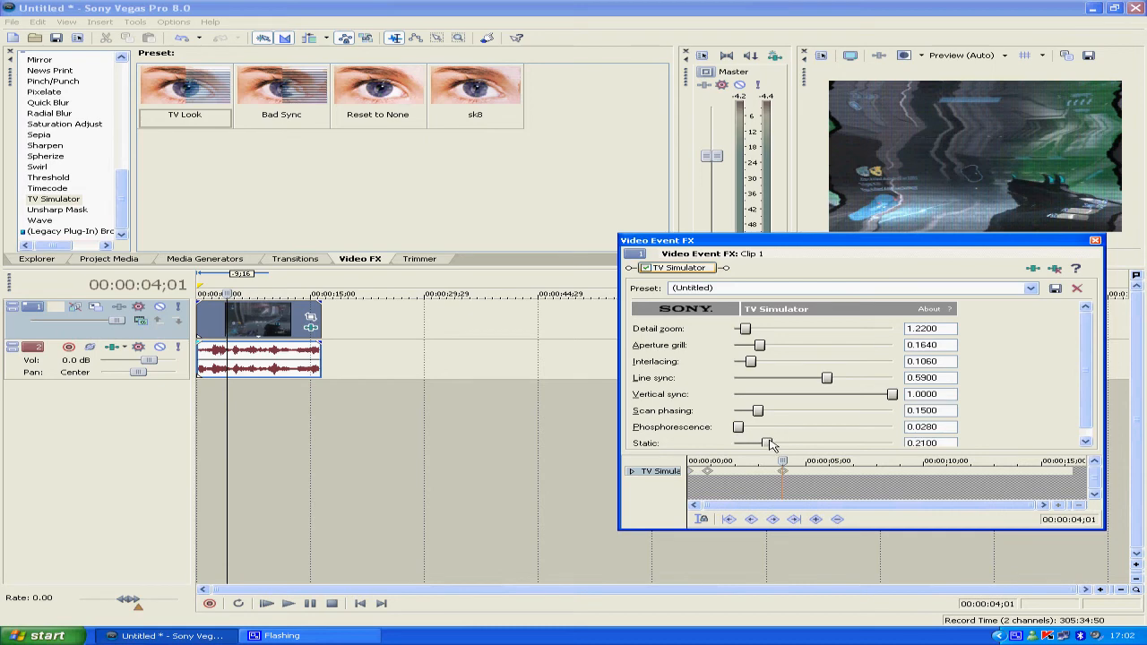
drag(772, 446, 805, 406)
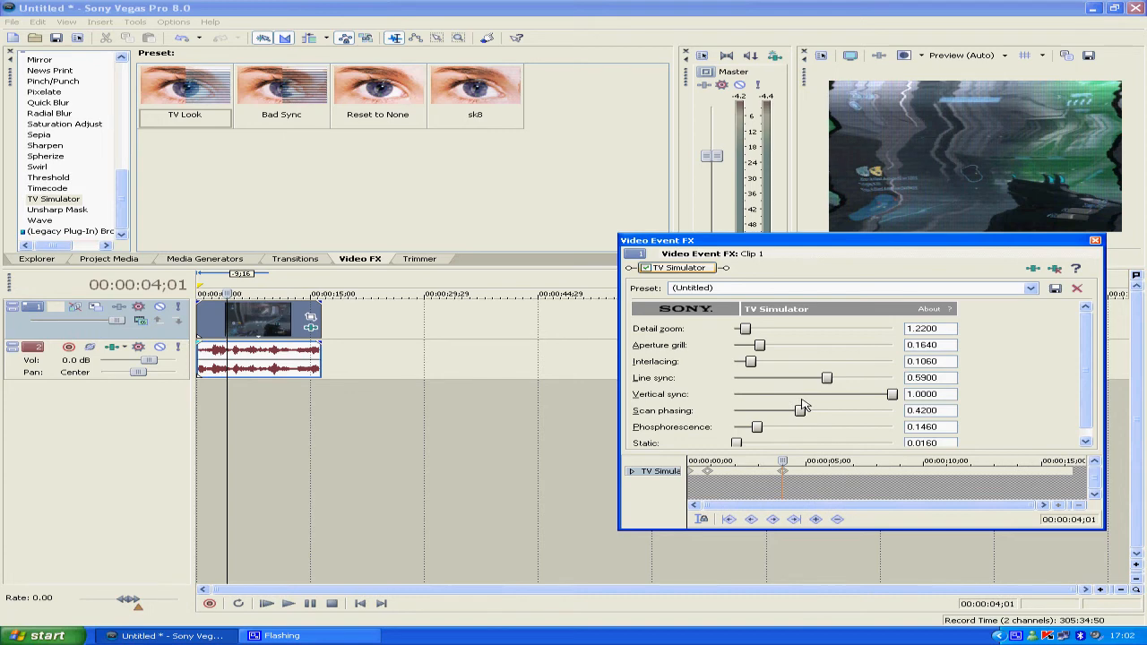
right_click(696, 274)
click(721, 326)
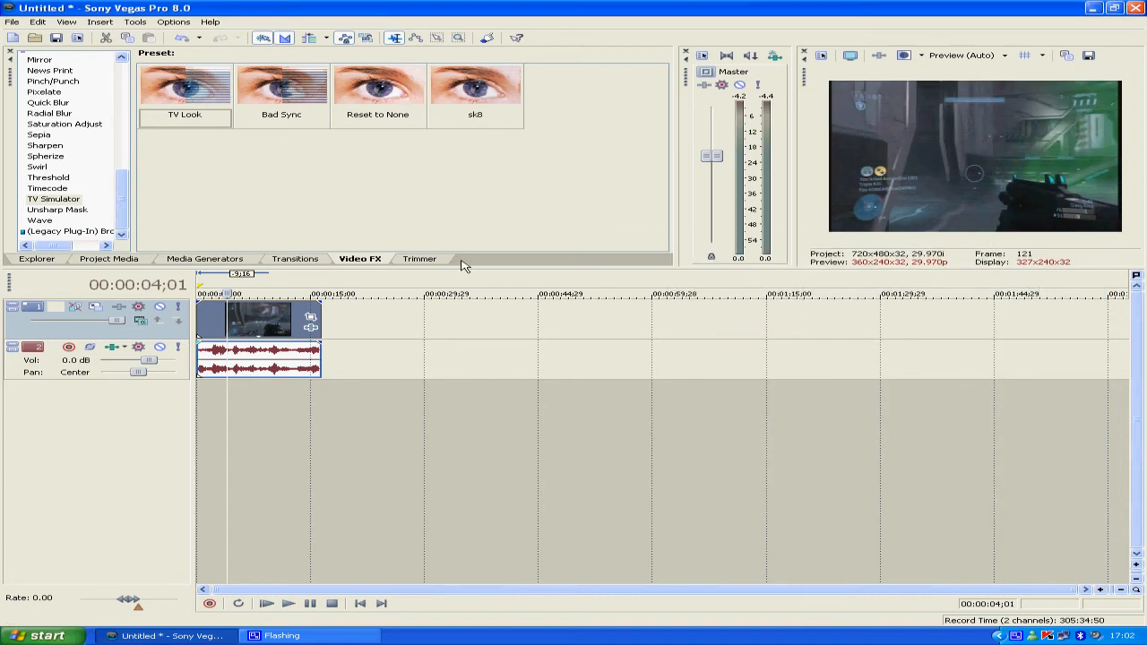
Apply the Unsharp Mask effect's Negative preset to the clip and remove the effect again
click(72, 210)
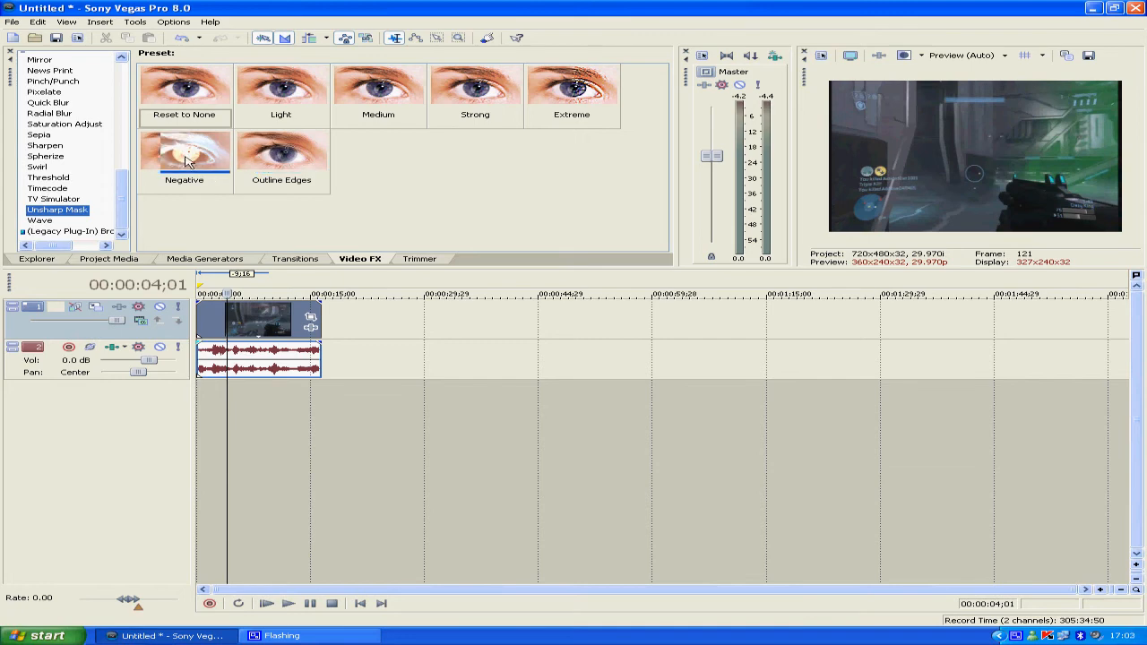
drag(185, 152, 266, 309)
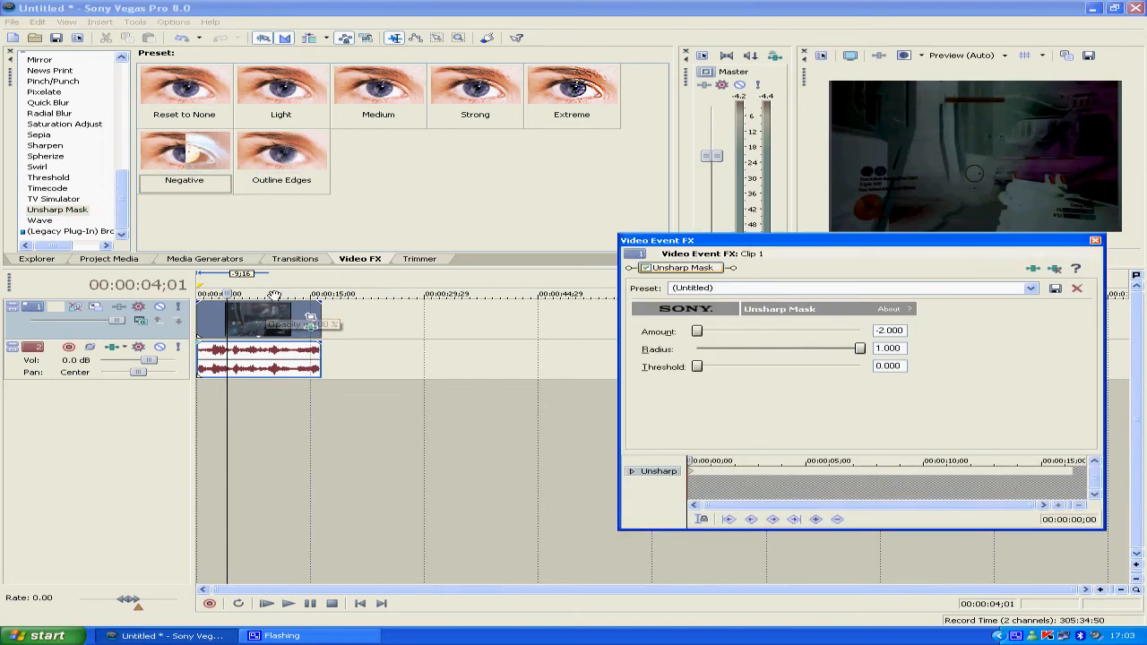
right_click(702, 272)
click(738, 325)
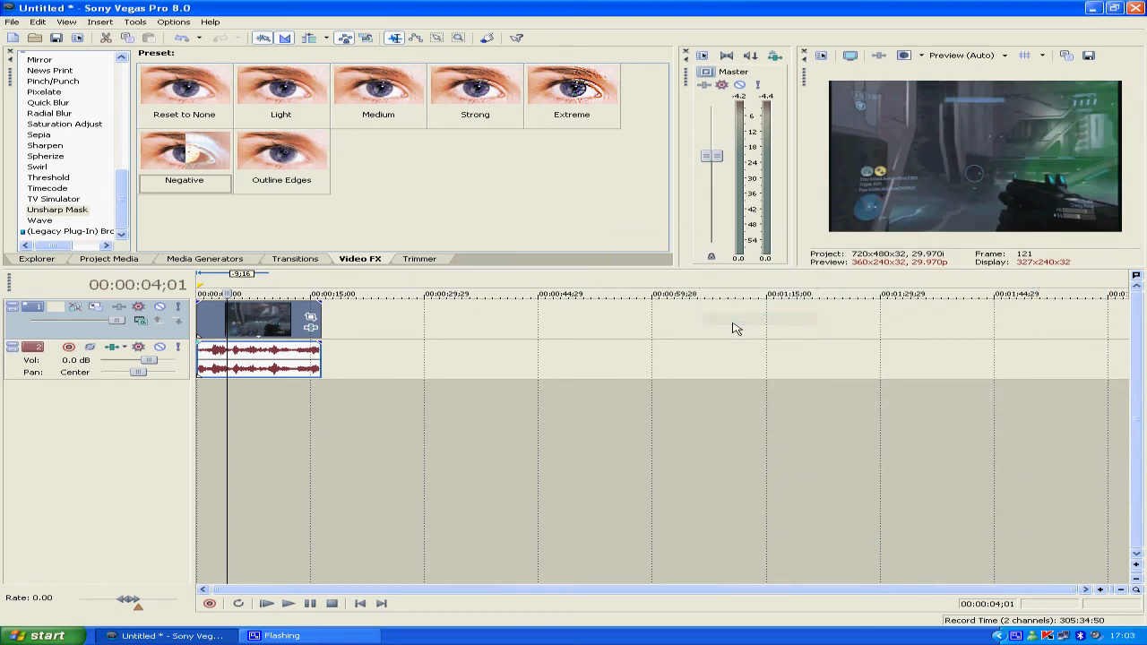
Apply the Wave effect's Medium preset with vertical waves about 1.71, horizontal waves 2.28, horizontal amplitude 0.089 and horizontal phase 0.972
click(57, 235)
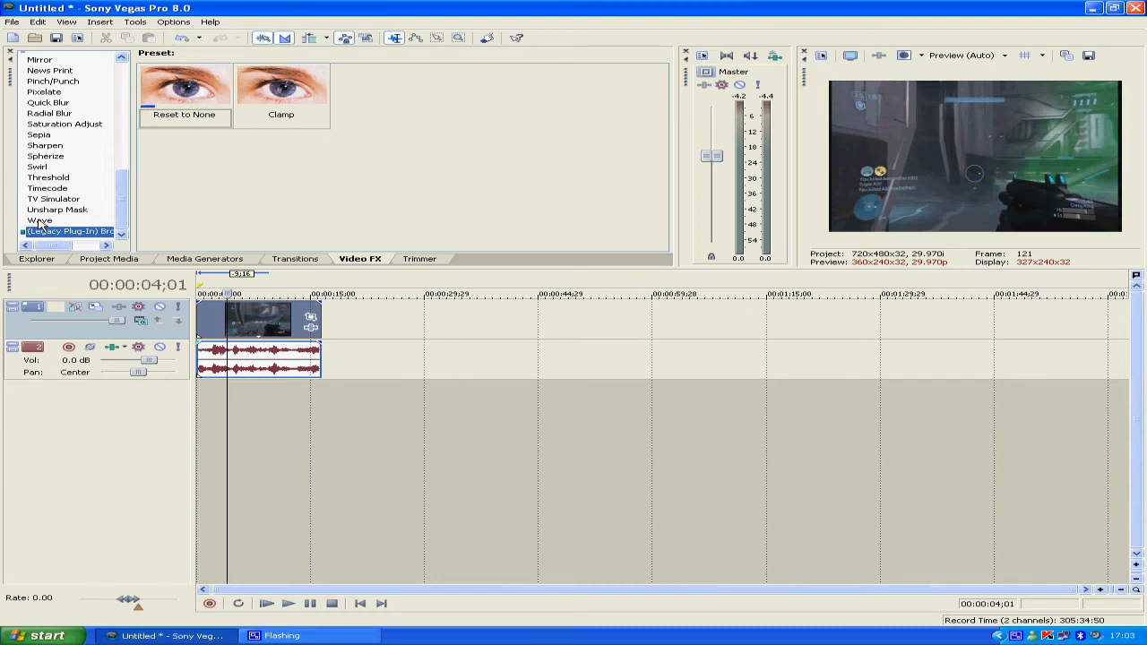
click(39, 222)
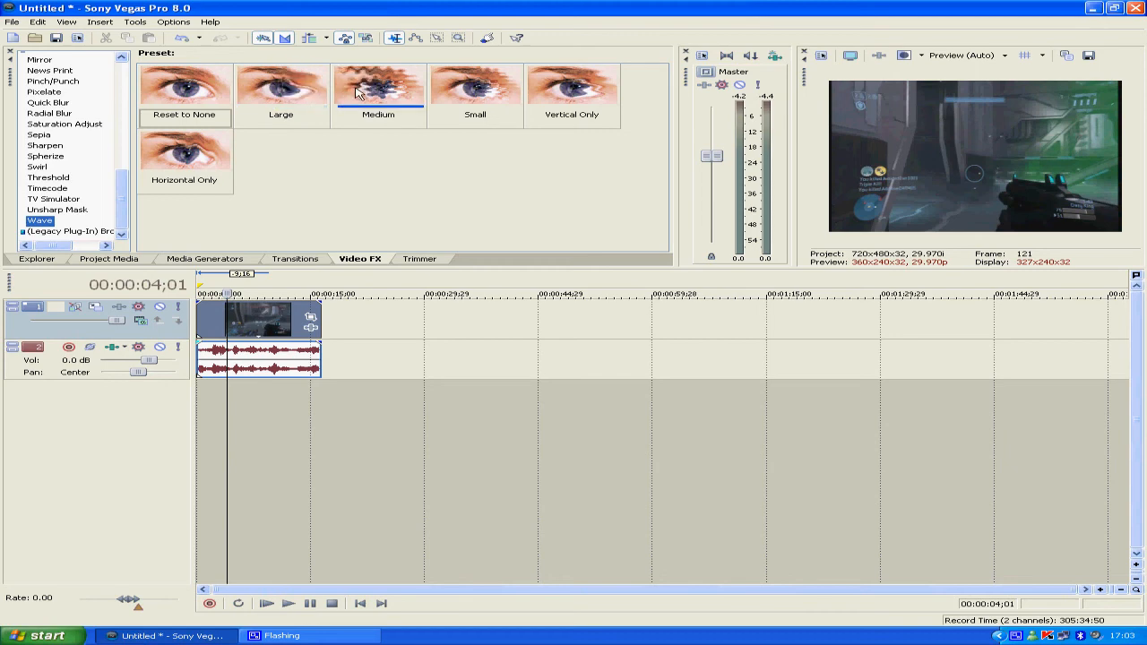
drag(360, 93, 253, 327)
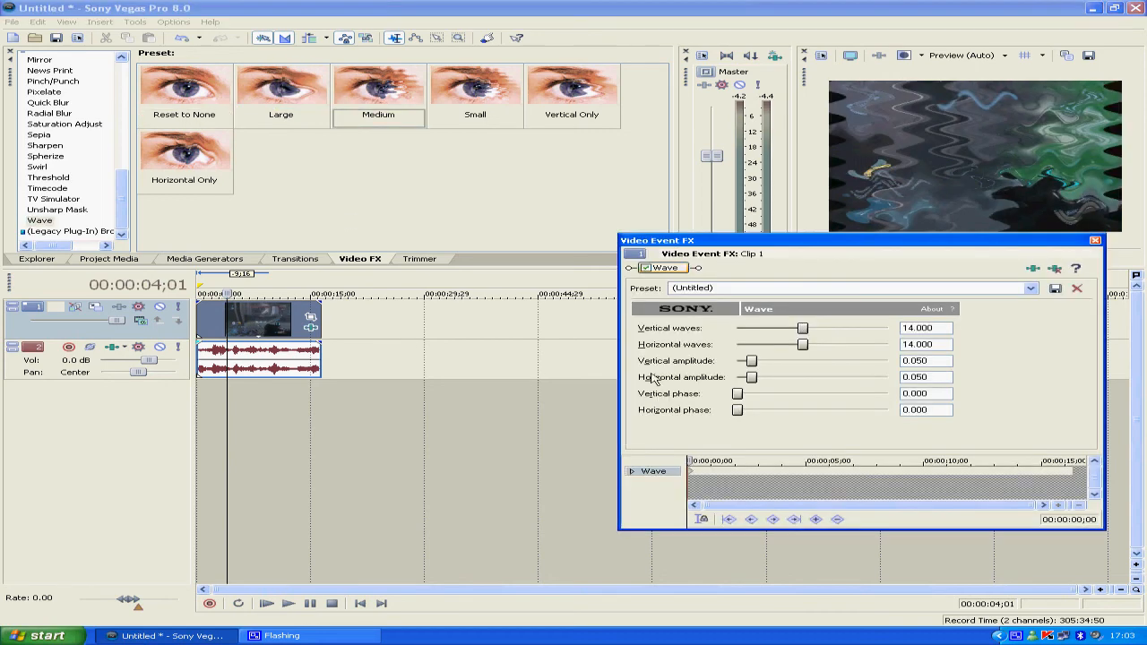
drag(806, 347, 745, 329)
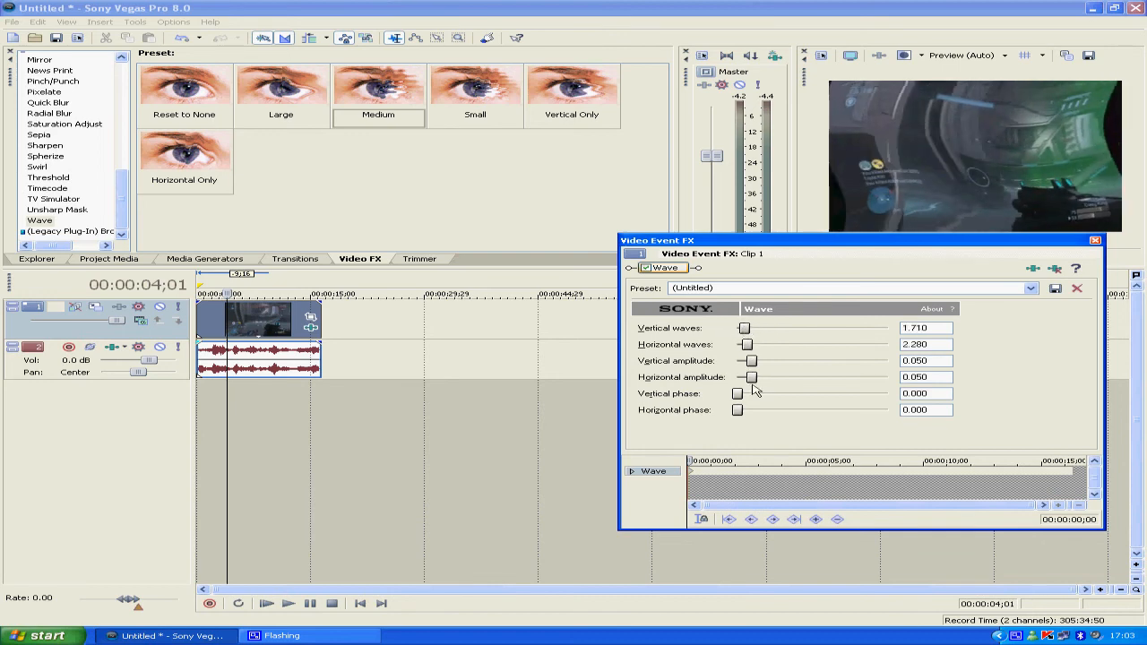
mouse_move(752, 383)
mouse_down()
mouse_move(764, 384)
mouse_move(740, 394)
mouse_move(883, 394)
mouse_move(769, 394)
mouse_move(875, 394)
mouse_move(742, 407)
mouse_move(896, 409)
mouse_move(740, 399)
mouse_up()
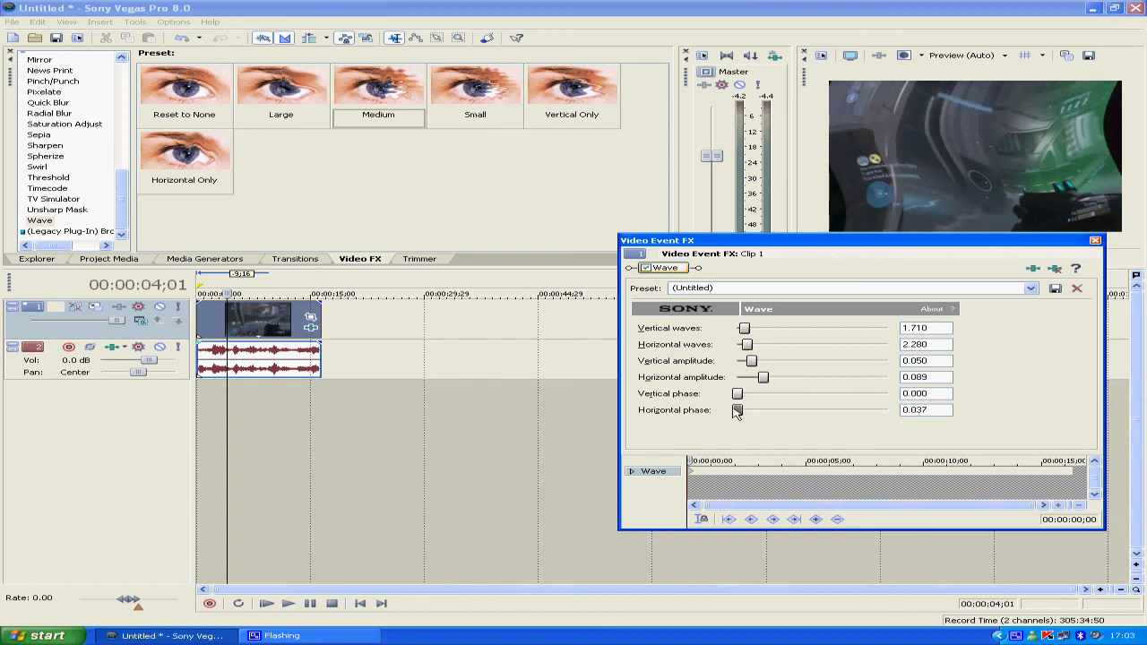
mouse_move(737, 410)
mouse_down()
mouse_move(881, 412)
mouse_move(757, 412)
mouse_up()
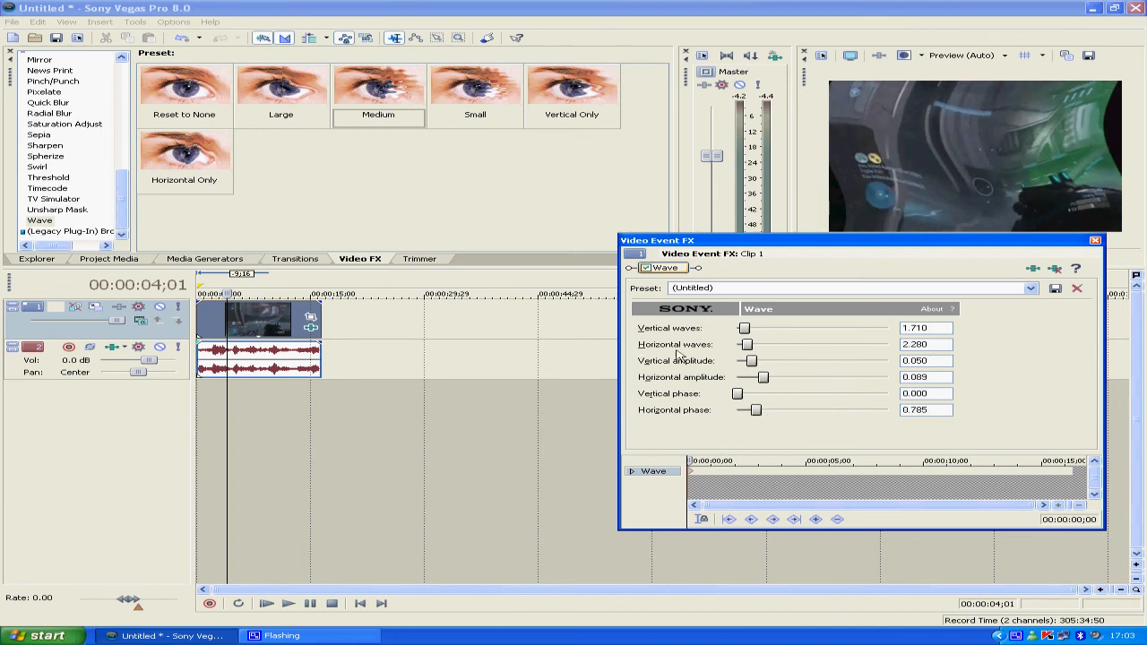
mouse_move(756, 414)
mouse_down()
mouse_move(885, 413)
mouse_move(759, 412)
mouse_up()
Remove the Wave effect from the clip and return to the beginning of the effects list
right_click(683, 271)
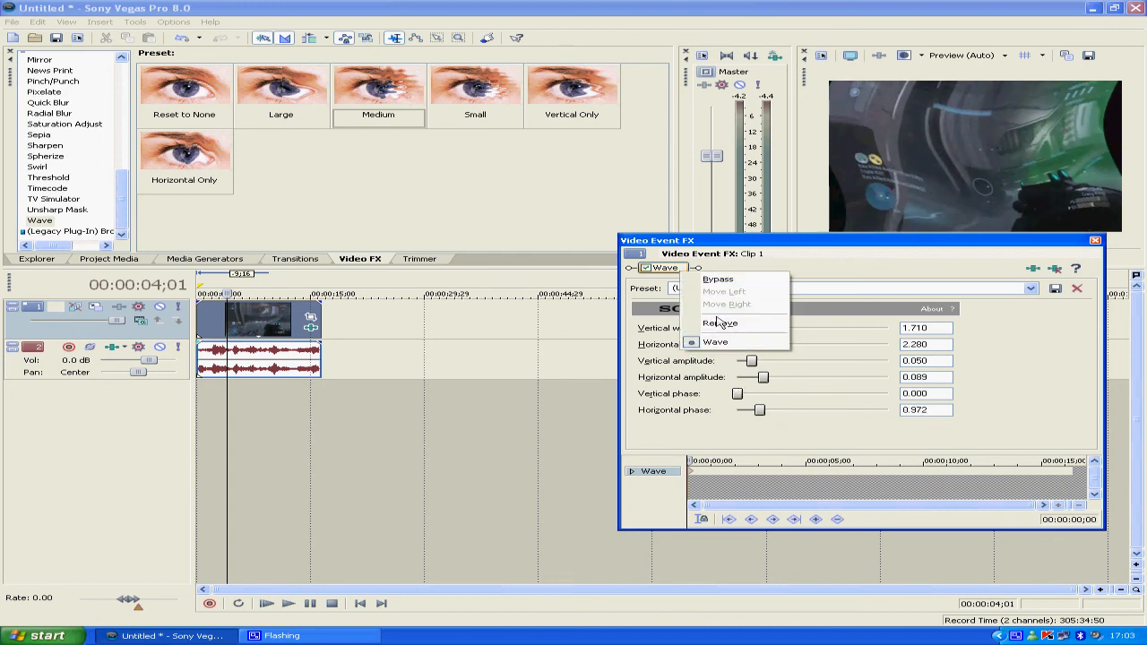
click(730, 327)
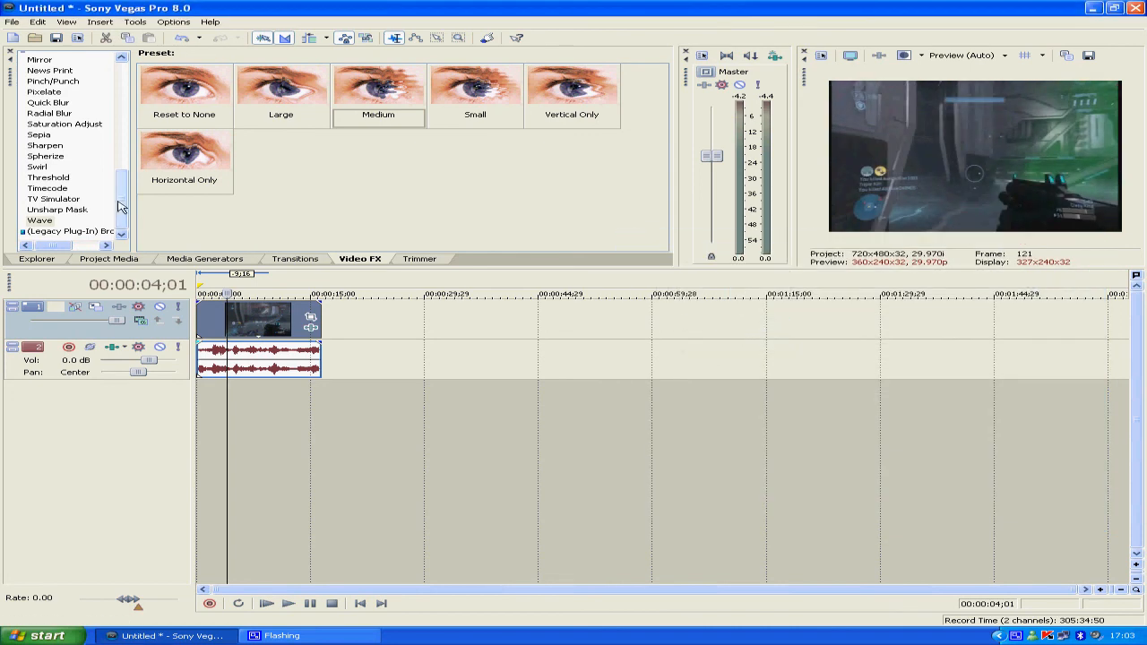
drag(122, 199, 134, 85)
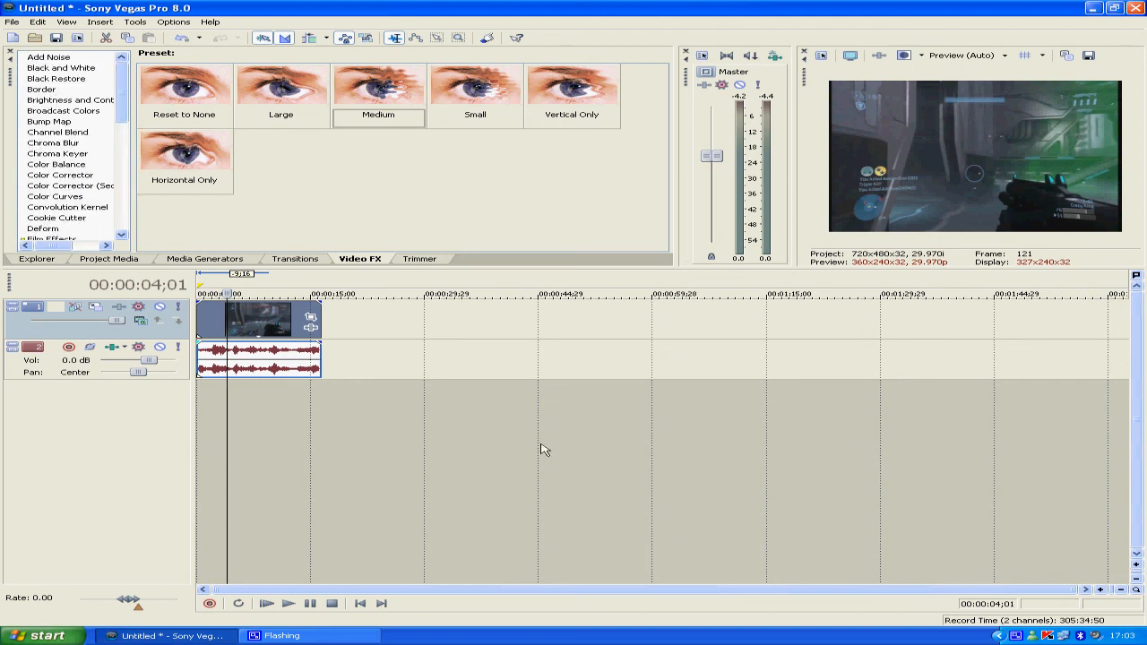